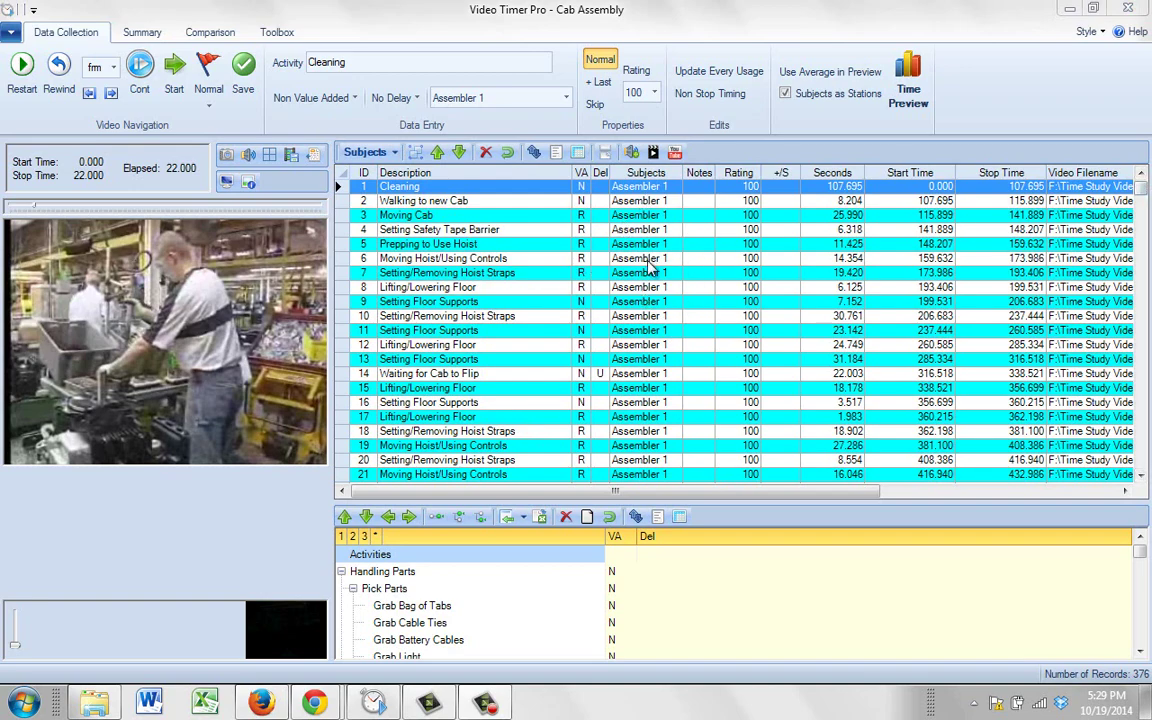
# - Scroll through the 376 timed records, then raise the splitter to enlarge the Activities tree
pyautogui.moveTo(1141, 190); pyautogui.dragTo(1145, 408)
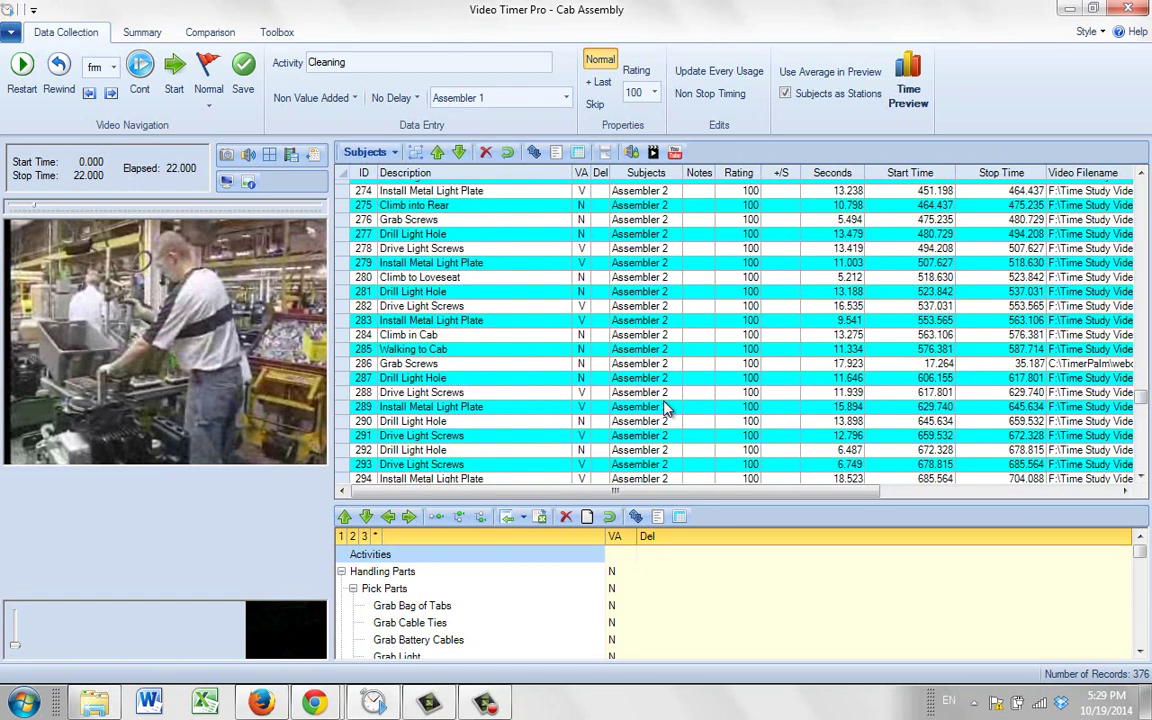
pyautogui.moveTo(1142, 400); pyautogui.dragTo(1148, 196)
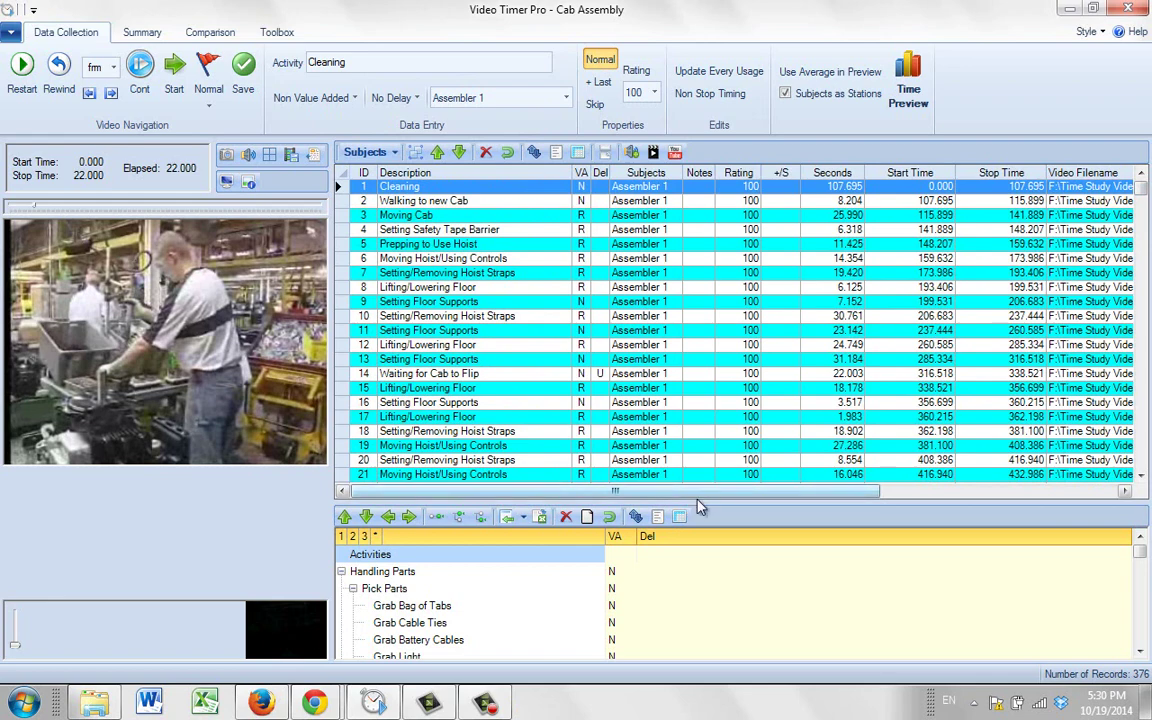
pyautogui.moveTo(700, 503); pyautogui.dragTo(721, 259)
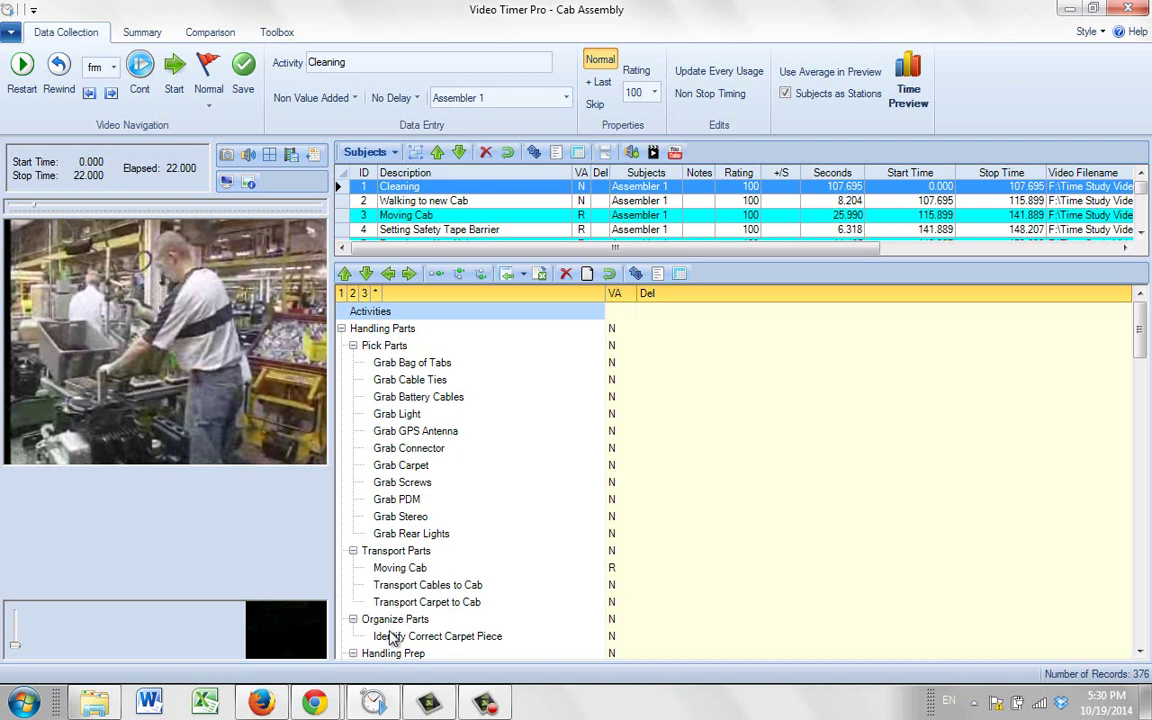
# - Check the VA codes of Handling Tools, Installing, Setting Floor Supports and Setting/Removing Hoist Straps
pyautogui.scroll(-8, 1145, 655)
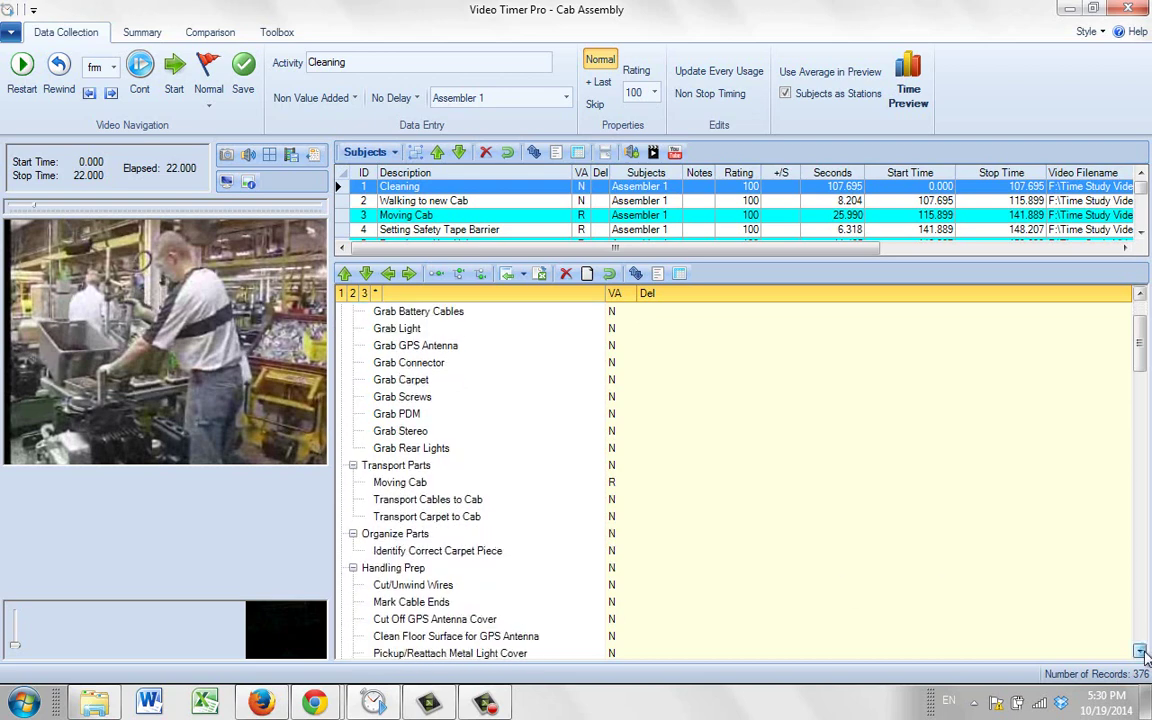
pyautogui.scroll(-2, 1145, 655)
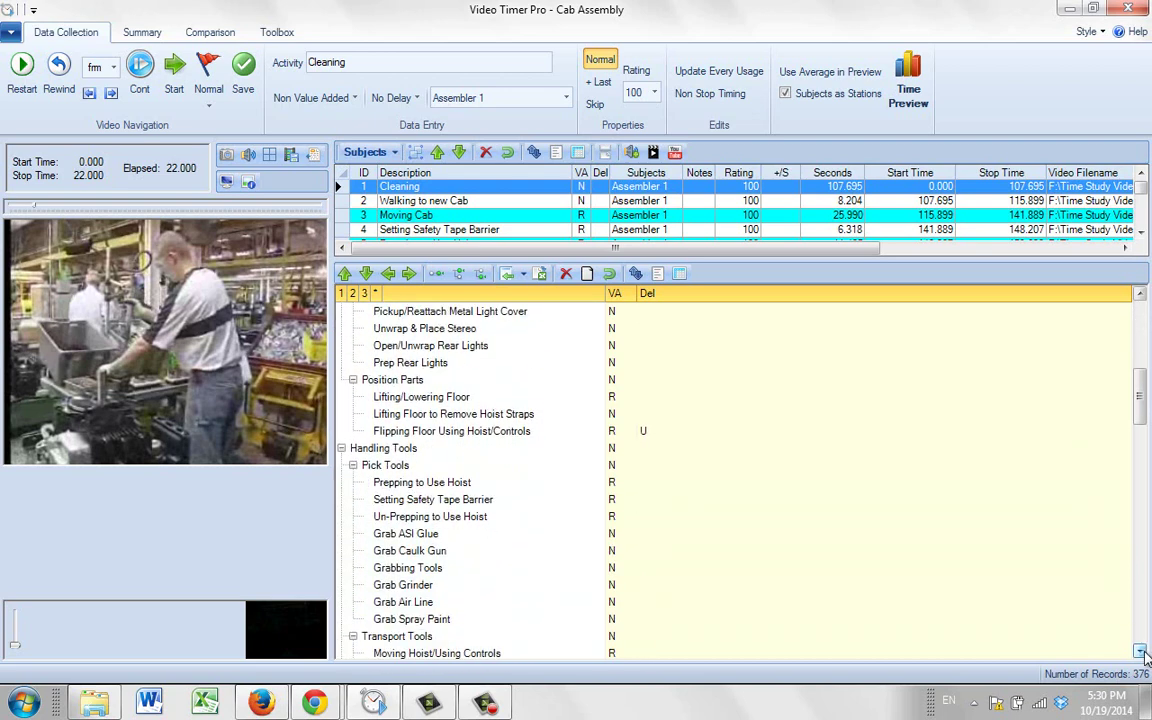
pyautogui.click(391, 450)
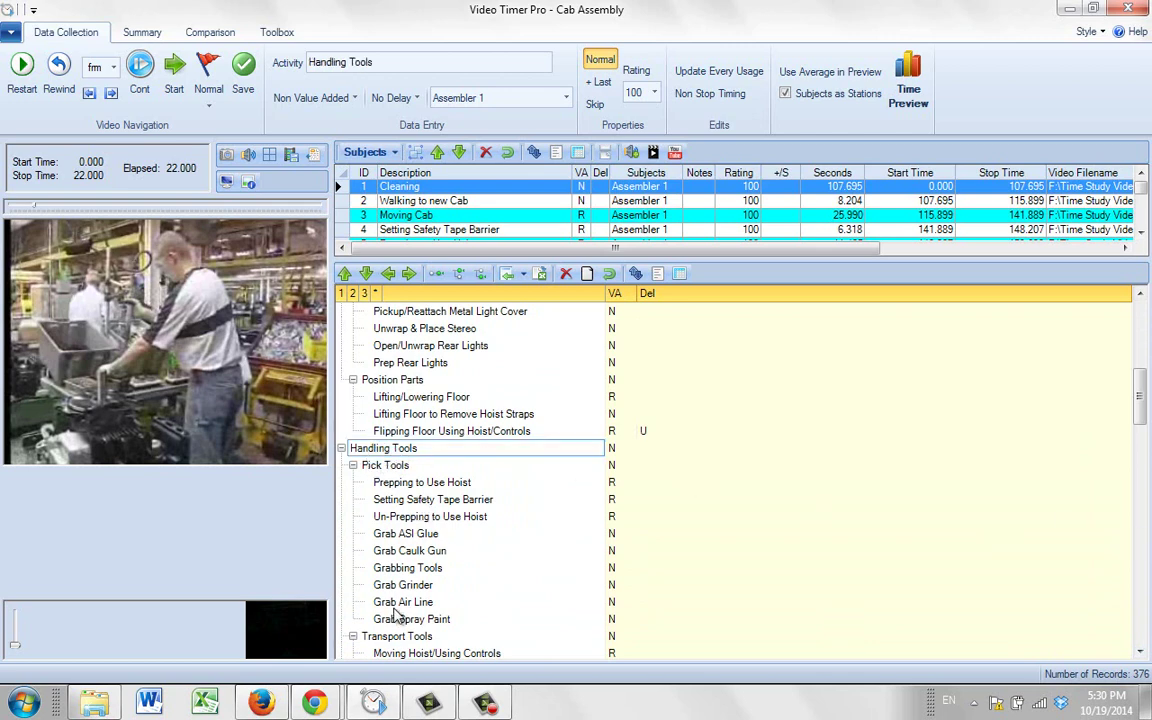
pyautogui.moveTo(1140, 390); pyautogui.dragTo(1148, 470)
pyautogui.click(390, 470)
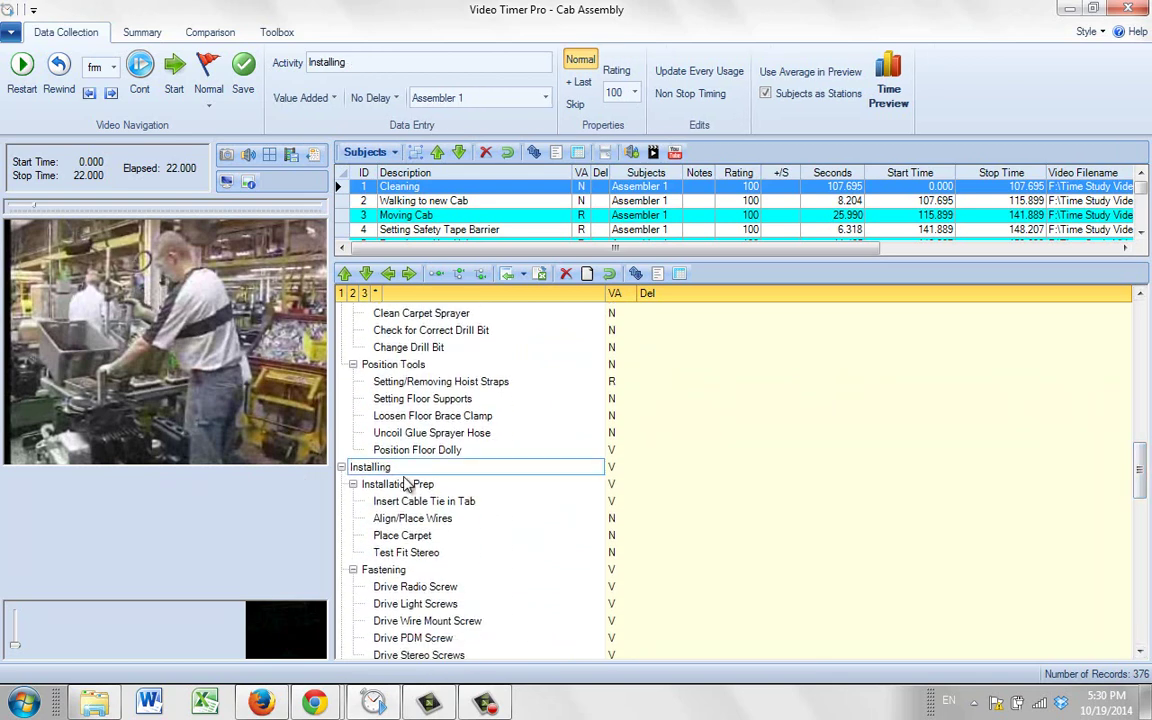
pyautogui.press('Down')
pyautogui.press('Down')
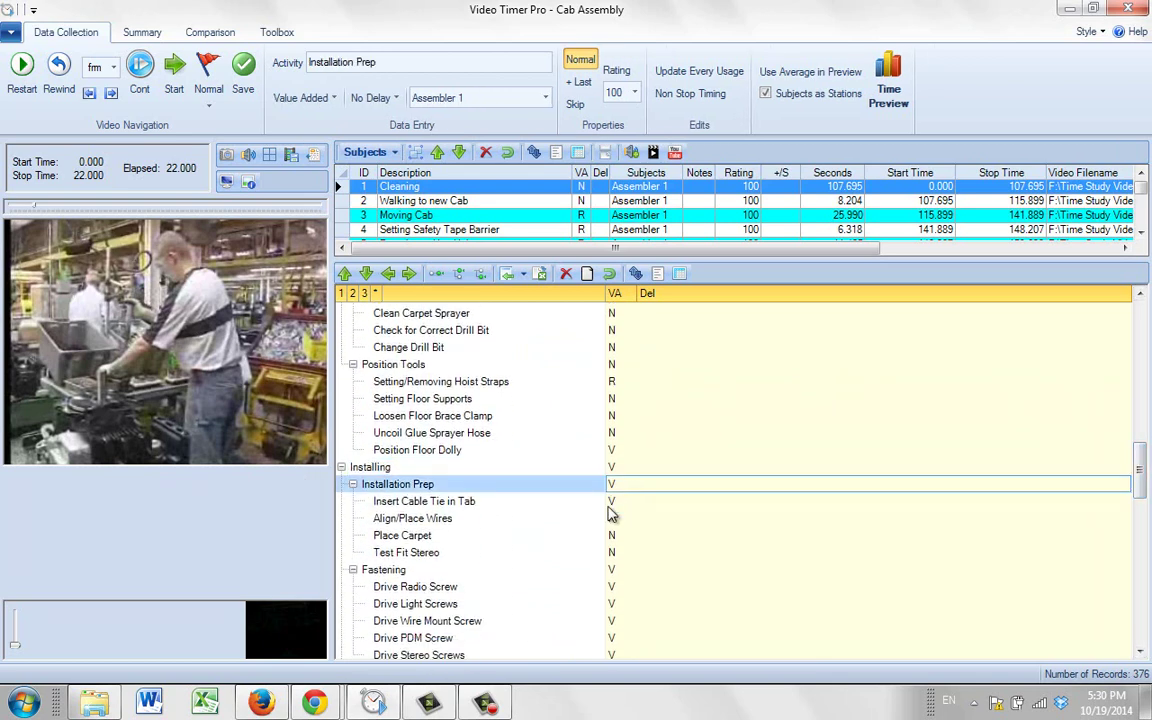
pyautogui.click(617, 467)
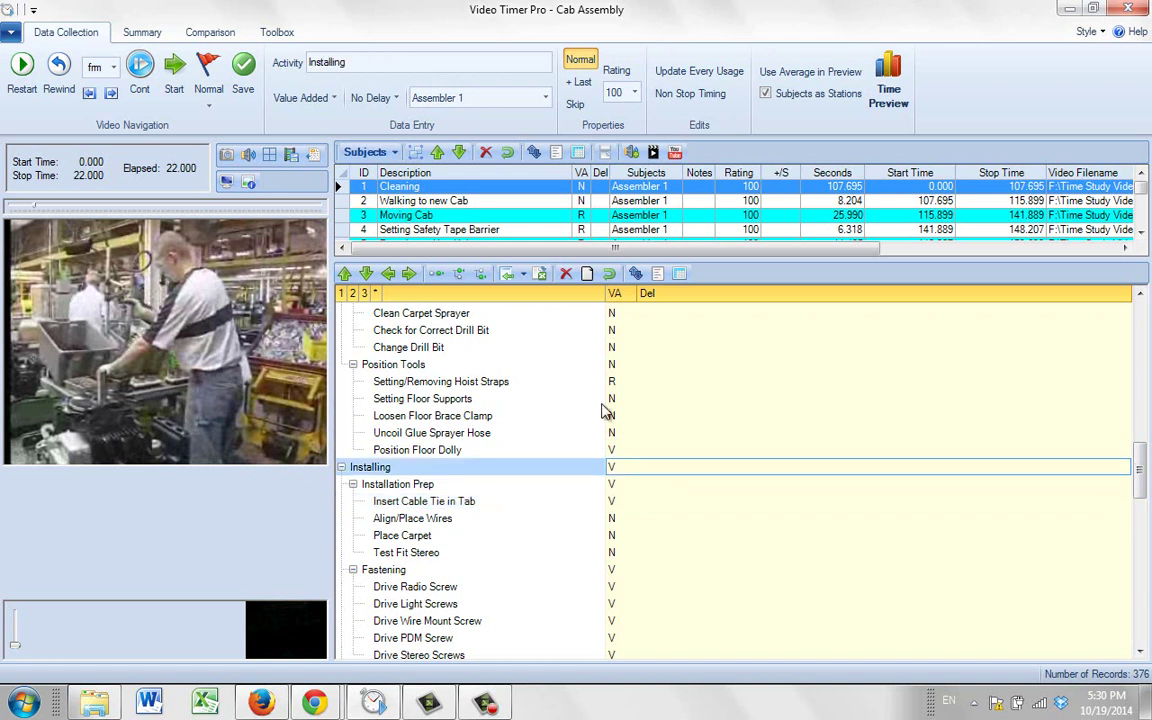
pyautogui.click(616, 400)
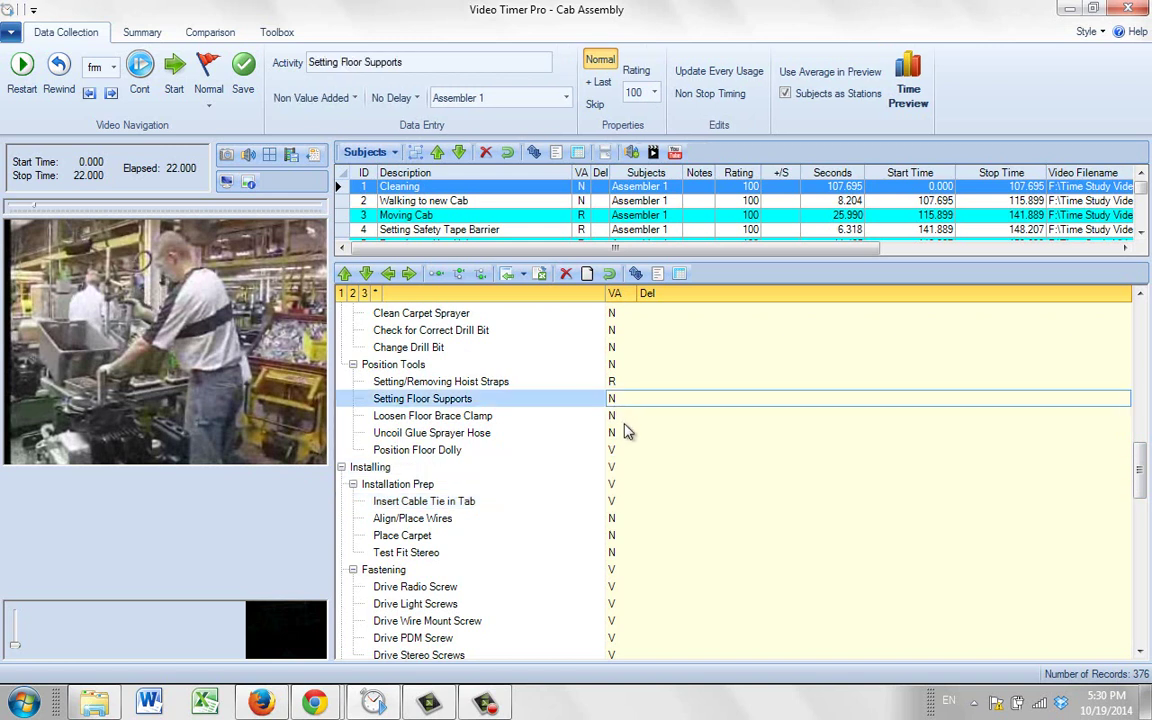
pyautogui.click(615, 386)
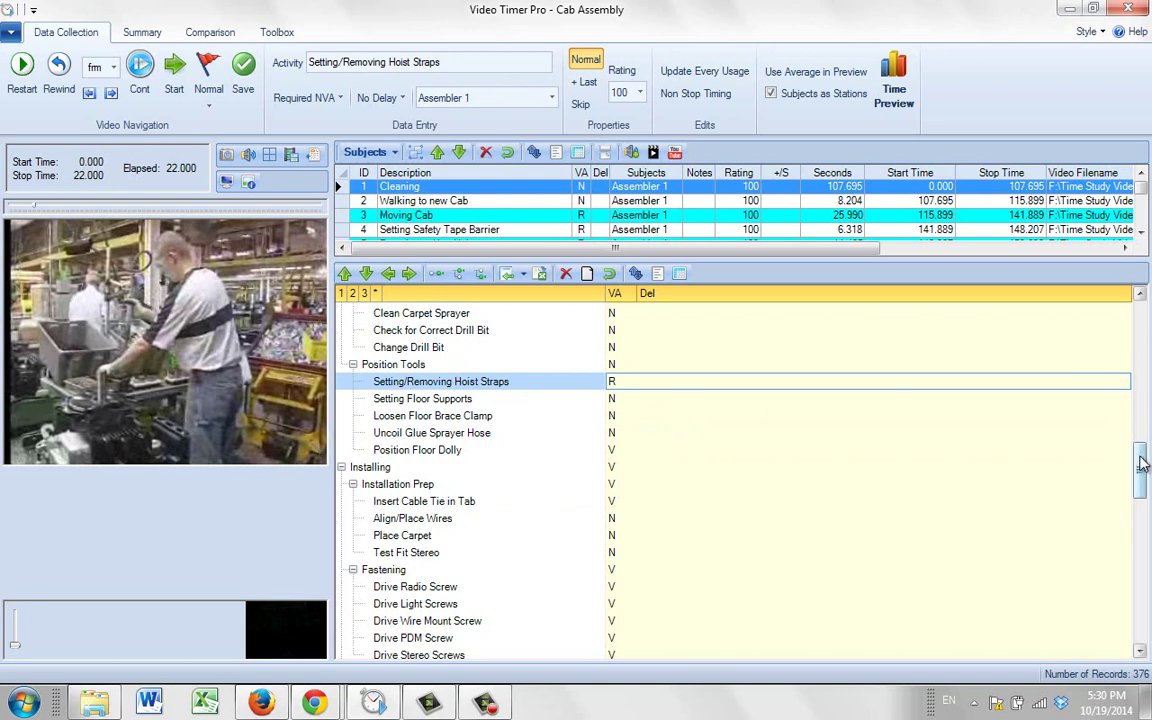
pyautogui.moveTo(1140, 466); pyautogui.dragTo(1150, 318)
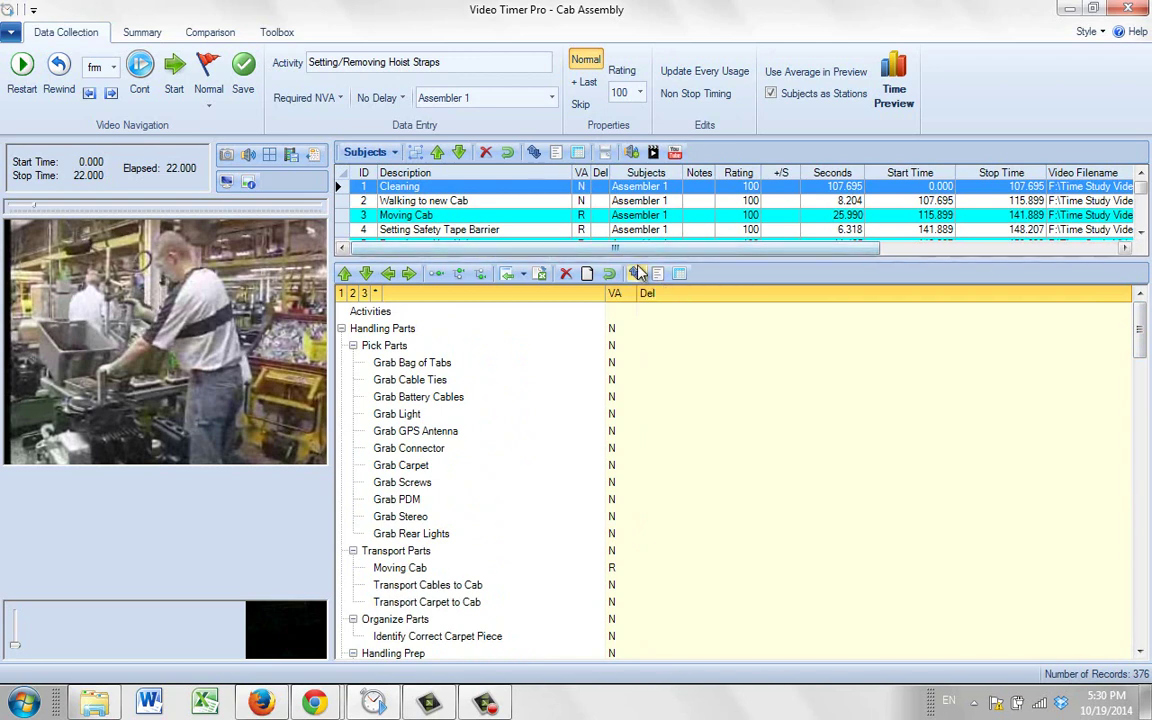
# - Show the Summary page with per-activity totals, value-added and delay pies, and Gantt chart
pyautogui.moveTo(588, 229)
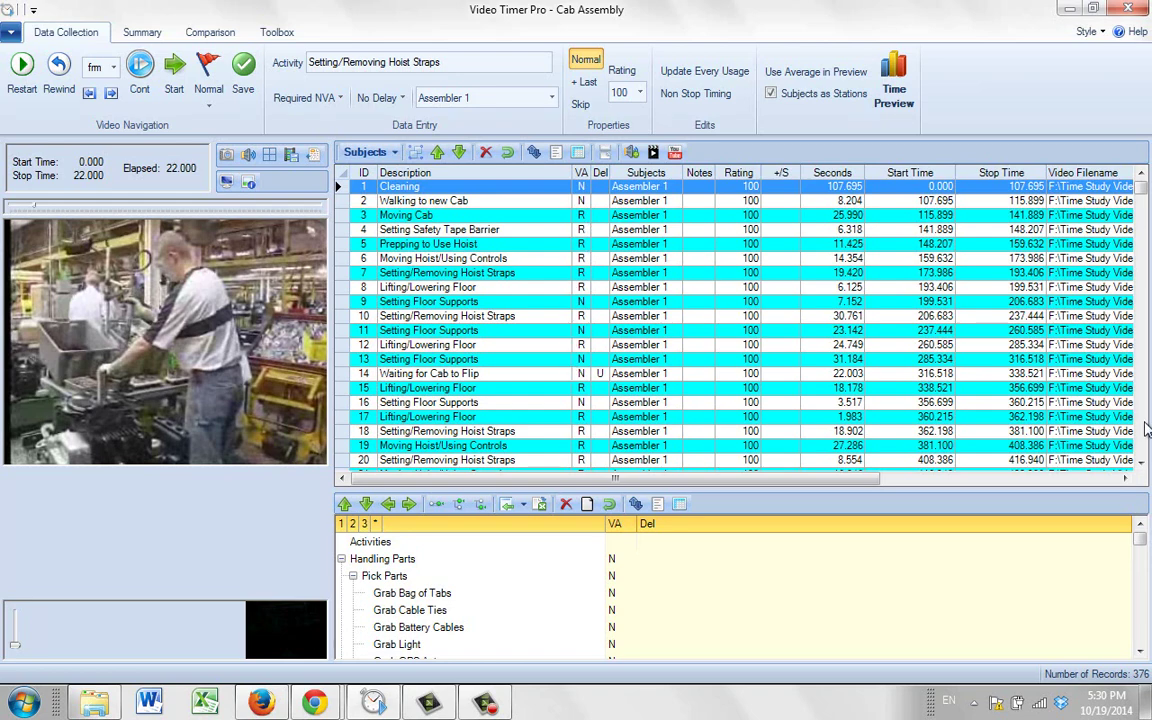
pyautogui.scroll(-20, 1027, 190)
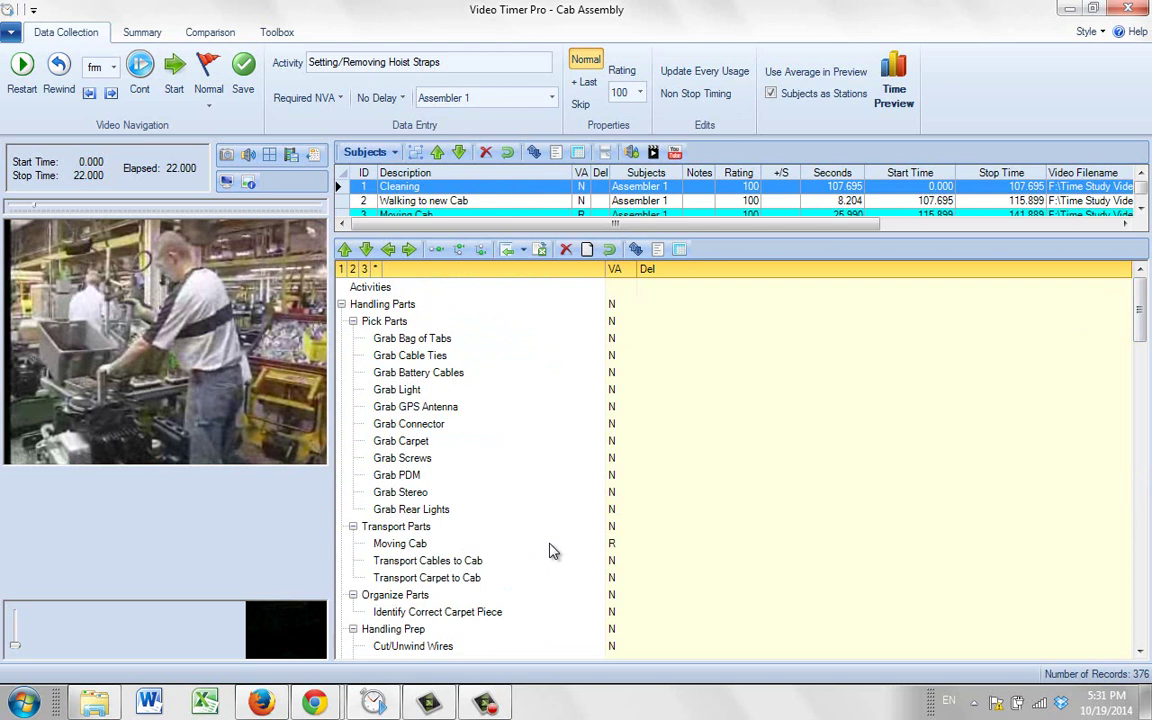
pyautogui.click(140, 33)
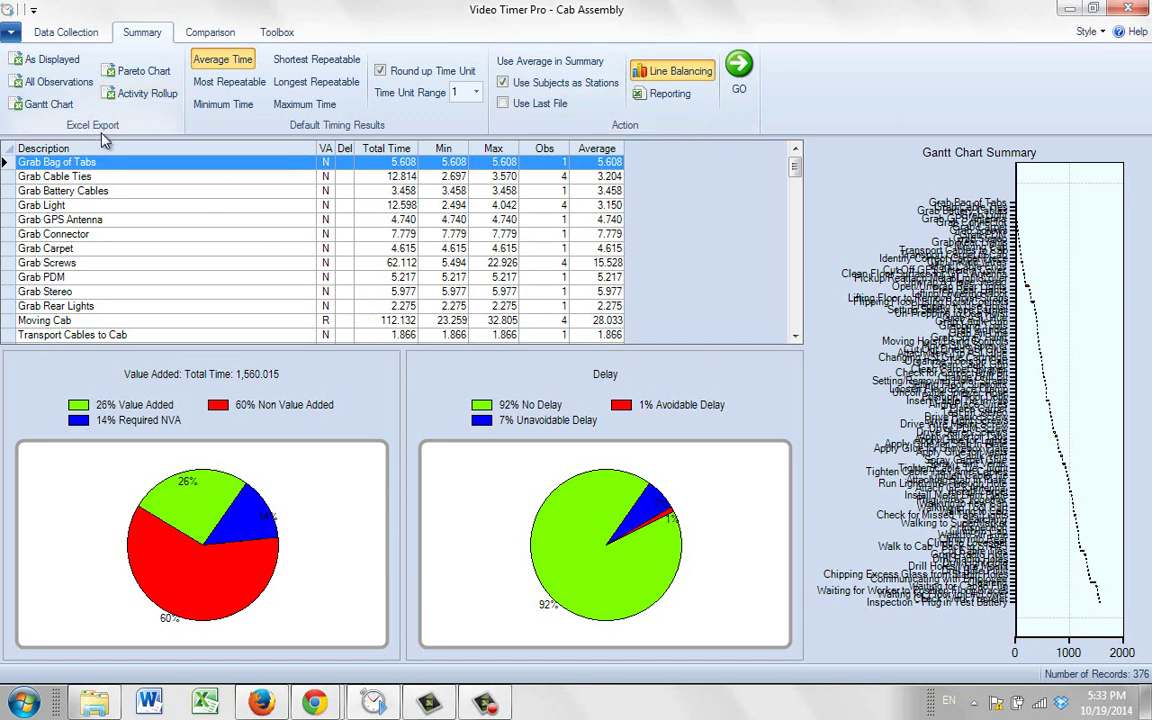
# - Export the Activity Rollup for both assemblers to Excel and inspect its Handling, Pick, Transport, Organize rows
pyautogui.click(140, 90)
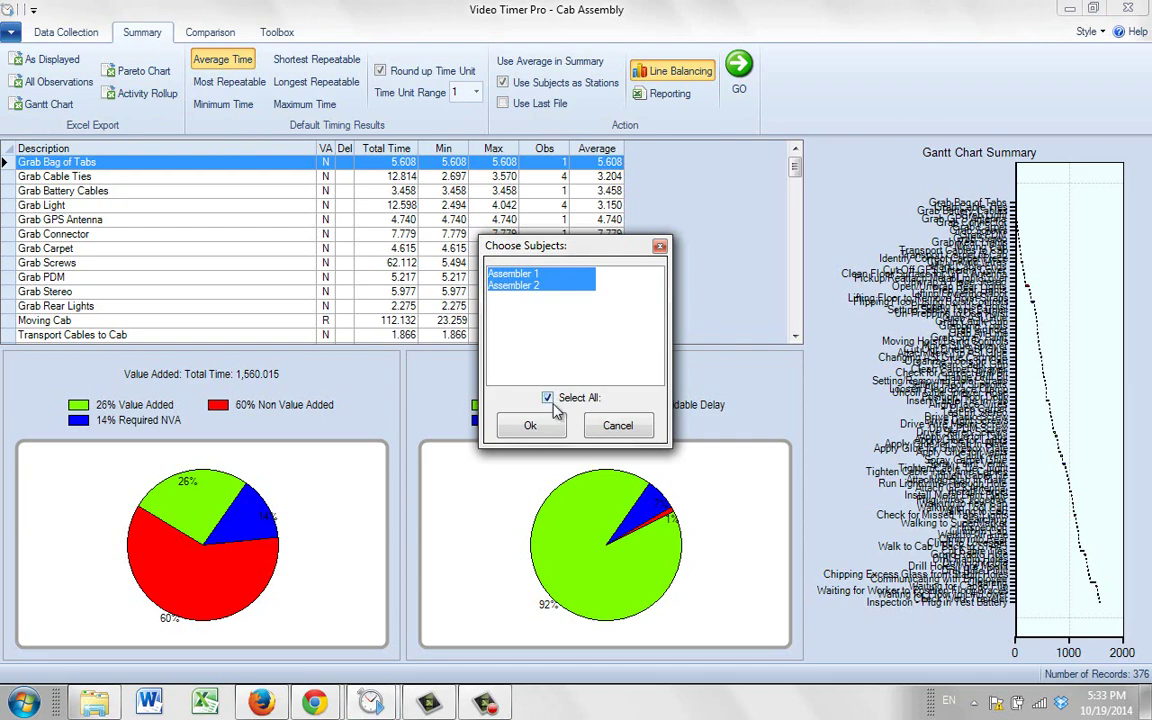
pyautogui.click(530, 426)
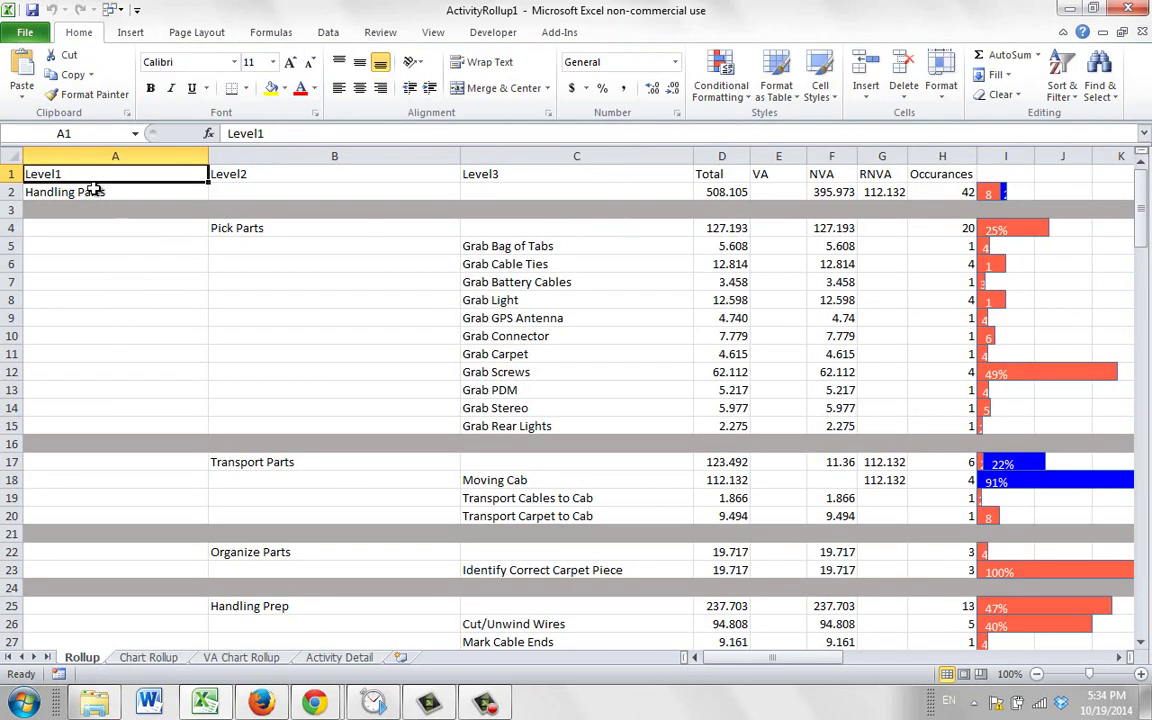
pyautogui.click(87, 192)
pyautogui.click(268, 232)
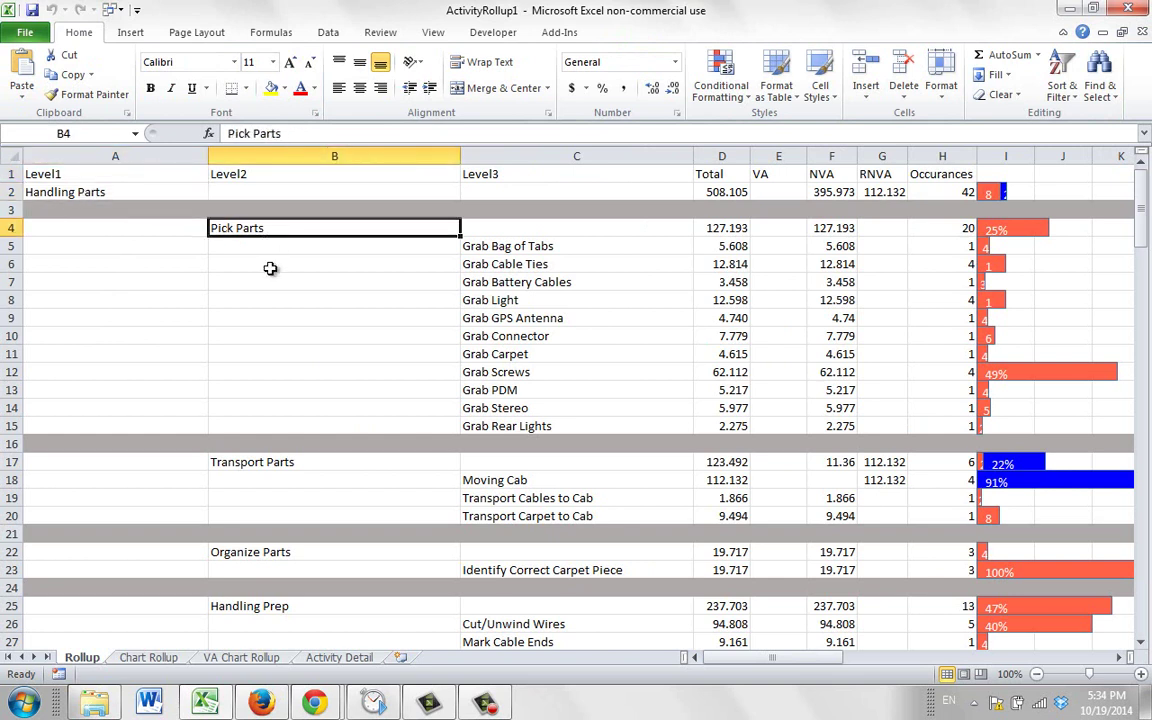
pyautogui.click(266, 463)
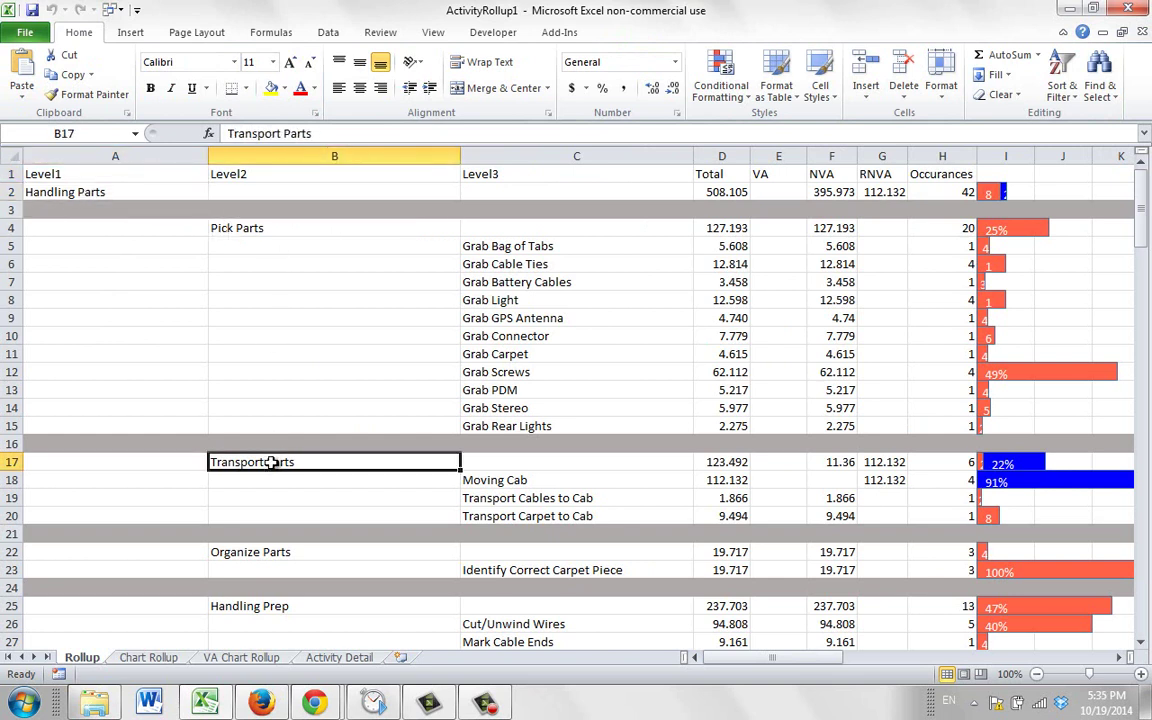
pyautogui.click(250, 553)
pyautogui.click(372, 703)
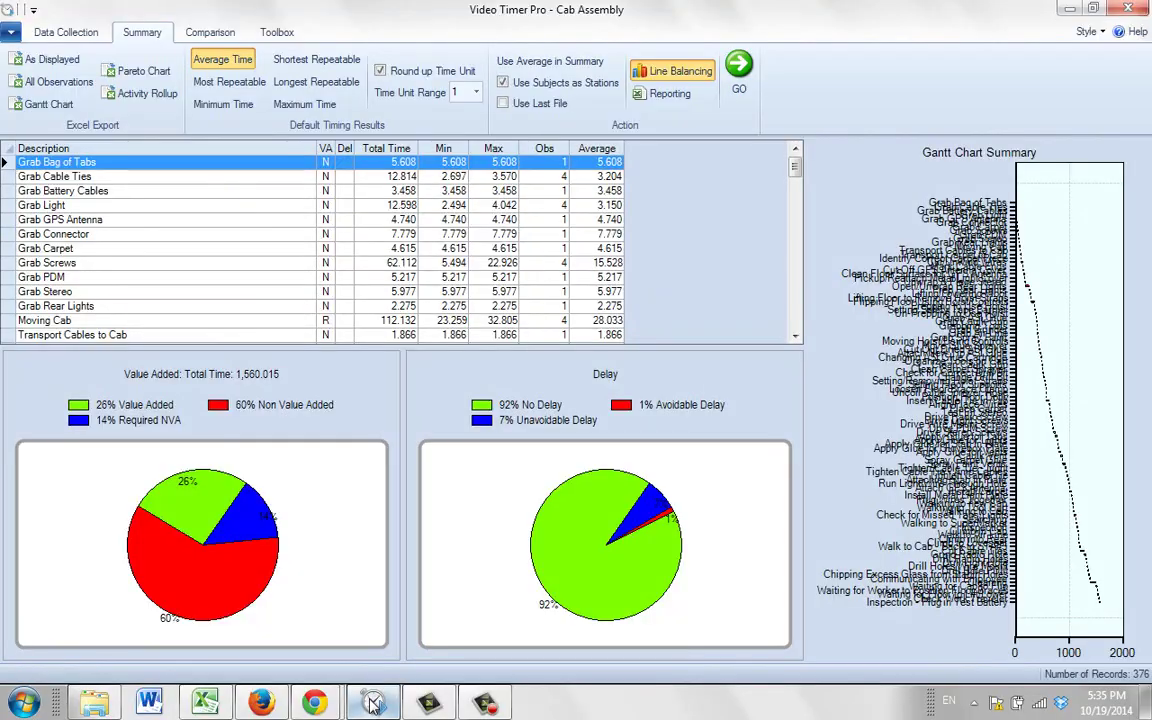
# - Select Handling, Pick, Transport and Organize Parts in the Data Collection tree, then return to ActivityRollup1
pyautogui.click(66, 33)
pyautogui.click(68, 33)
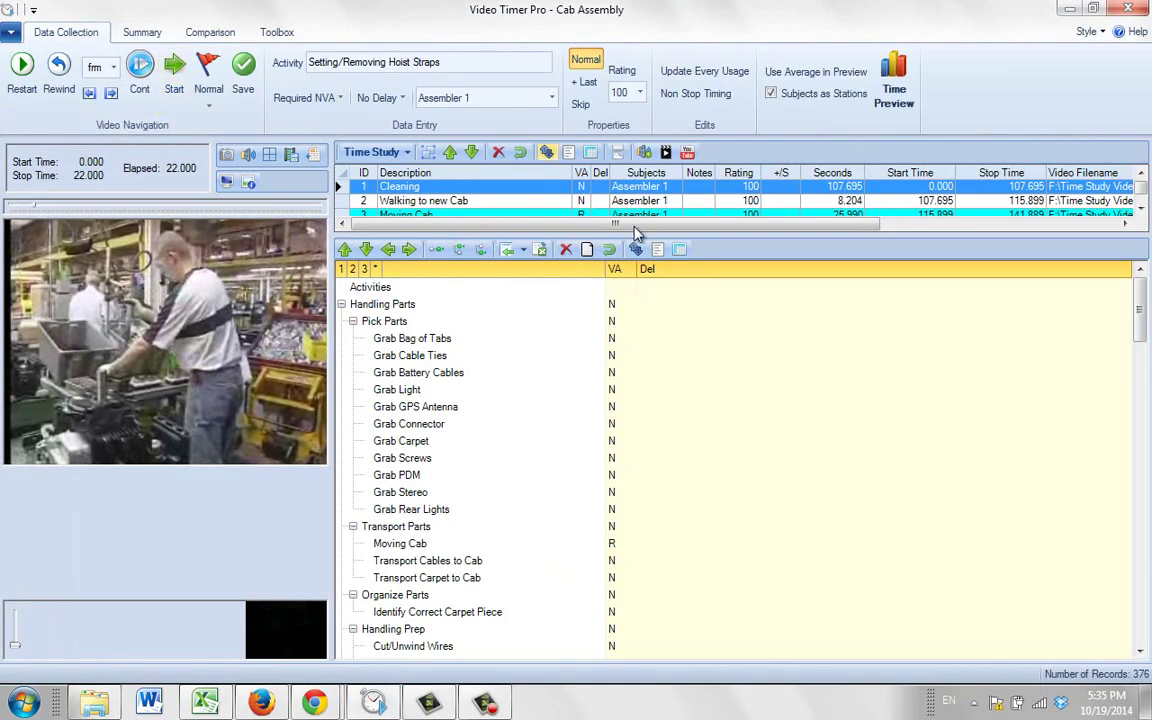
pyautogui.click(380, 304)
pyautogui.click(383, 323)
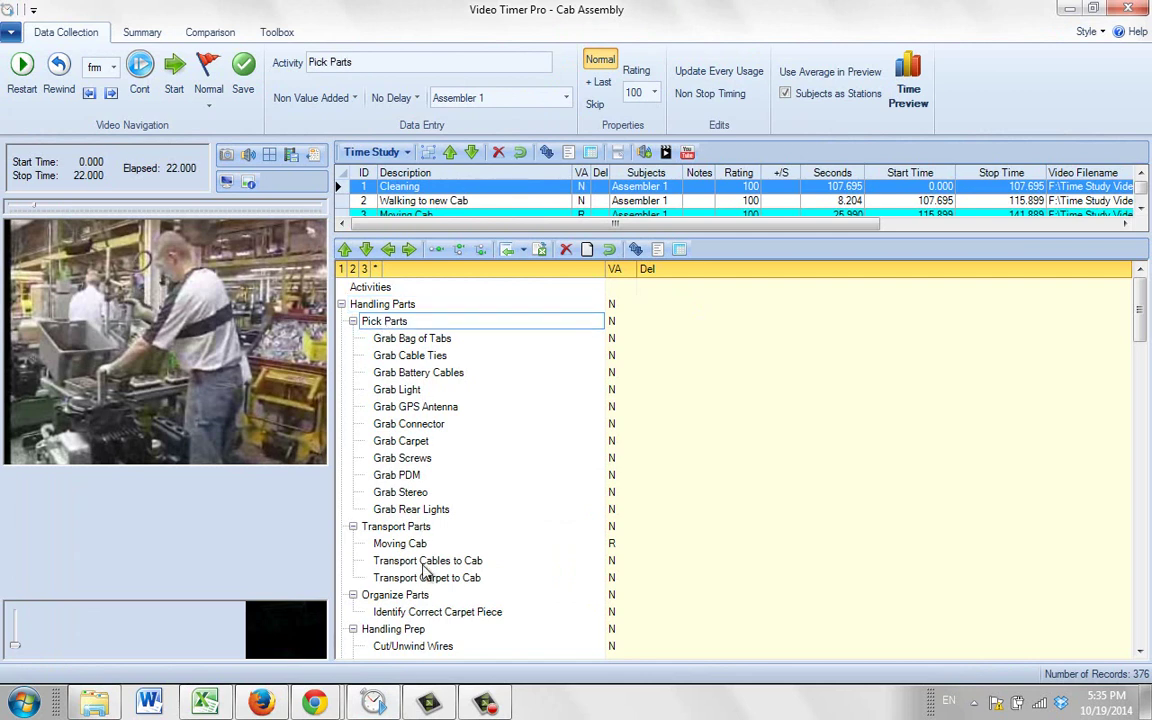
pyautogui.click(405, 528)
pyautogui.click(399, 597)
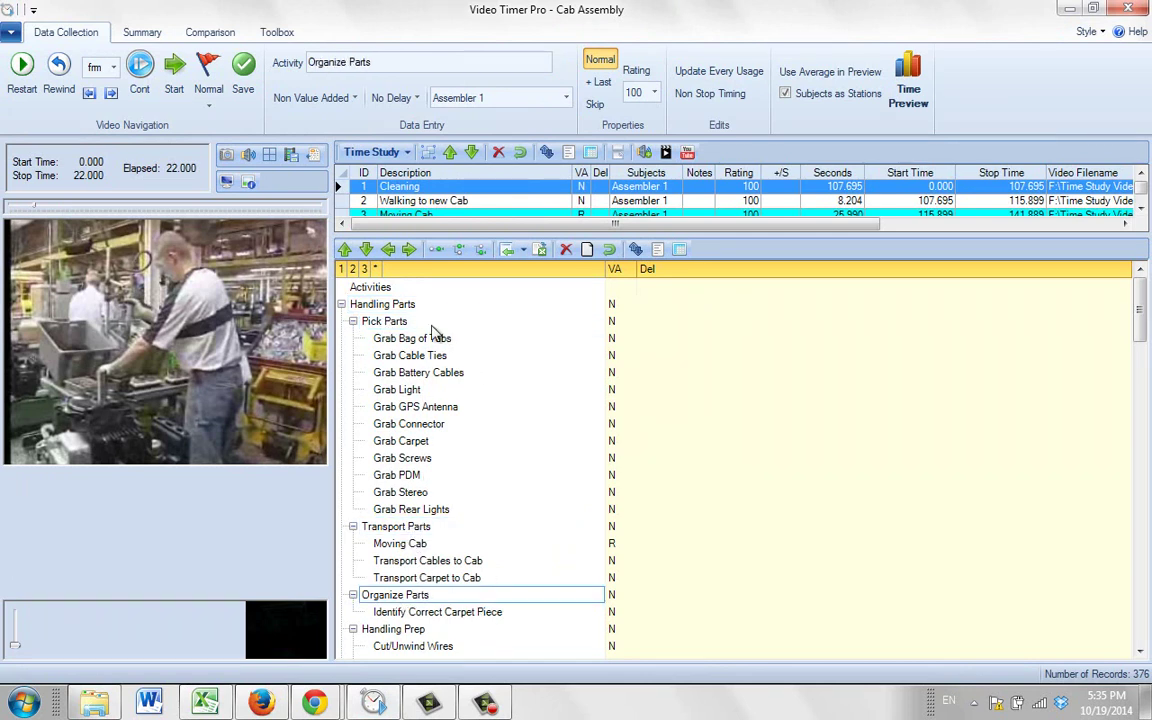
pyautogui.click(207, 705)
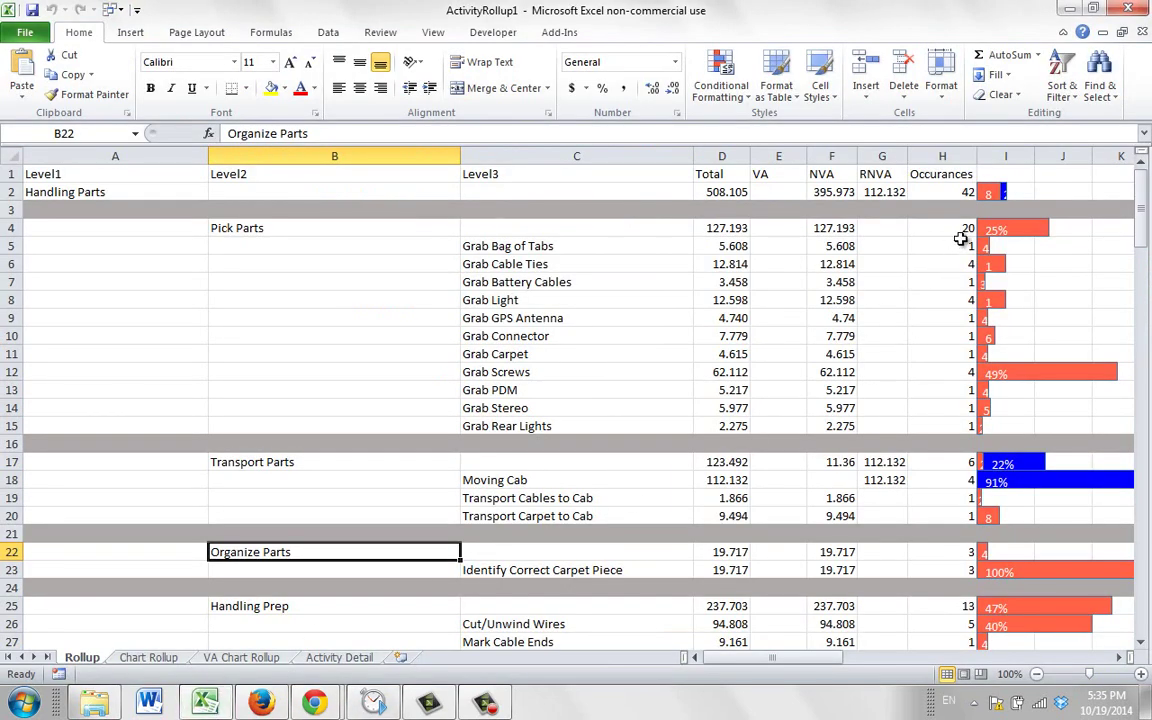
# - Inspect the Grab Screws 49% and Moving Cab 91% bars, then show the Chart Rollup sheet
pyautogui.click(1119, 658)
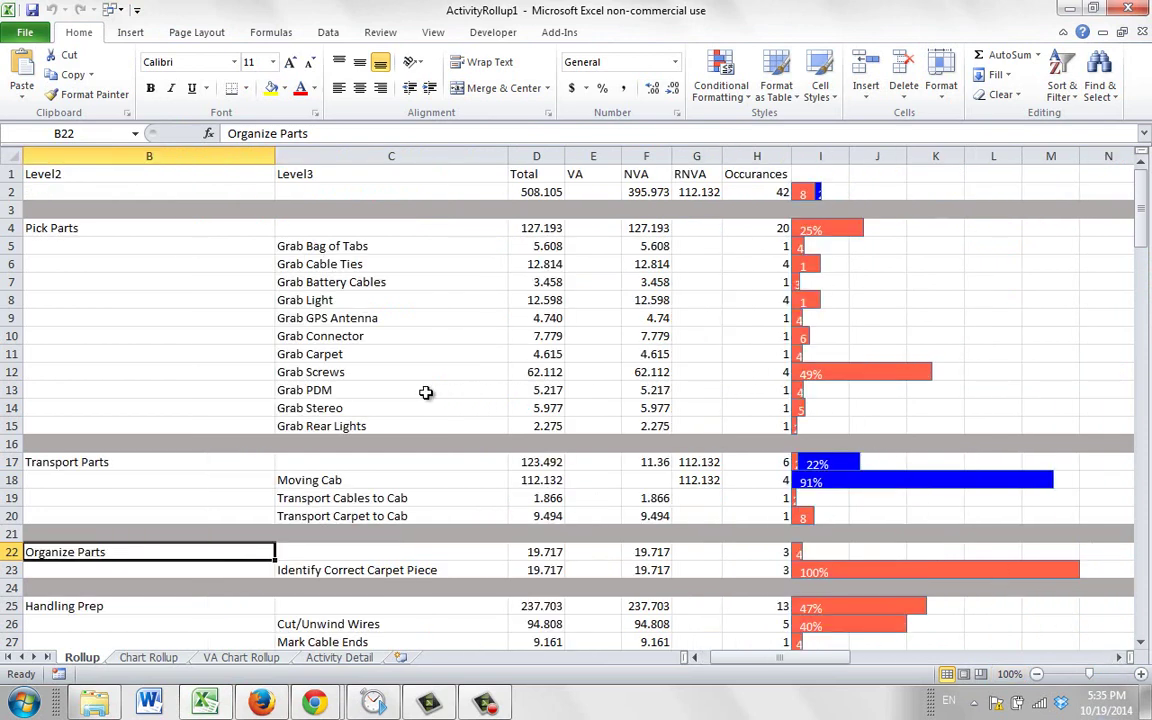
pyautogui.click(330, 372)
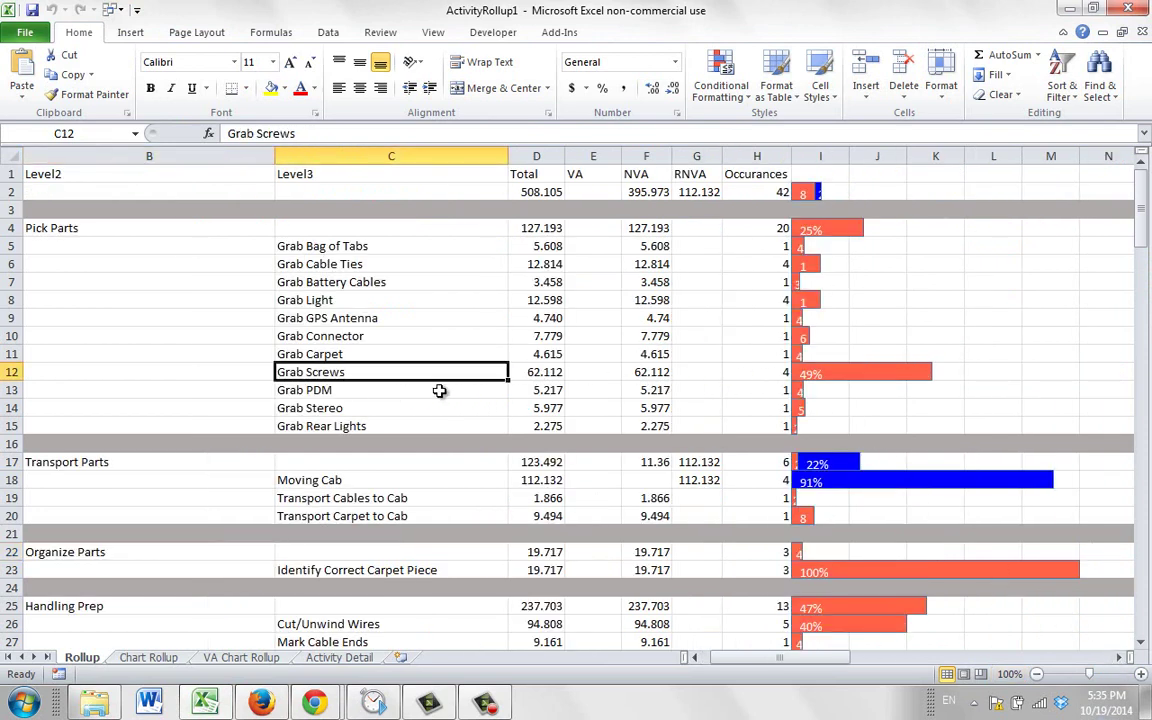
pyautogui.click(824, 375)
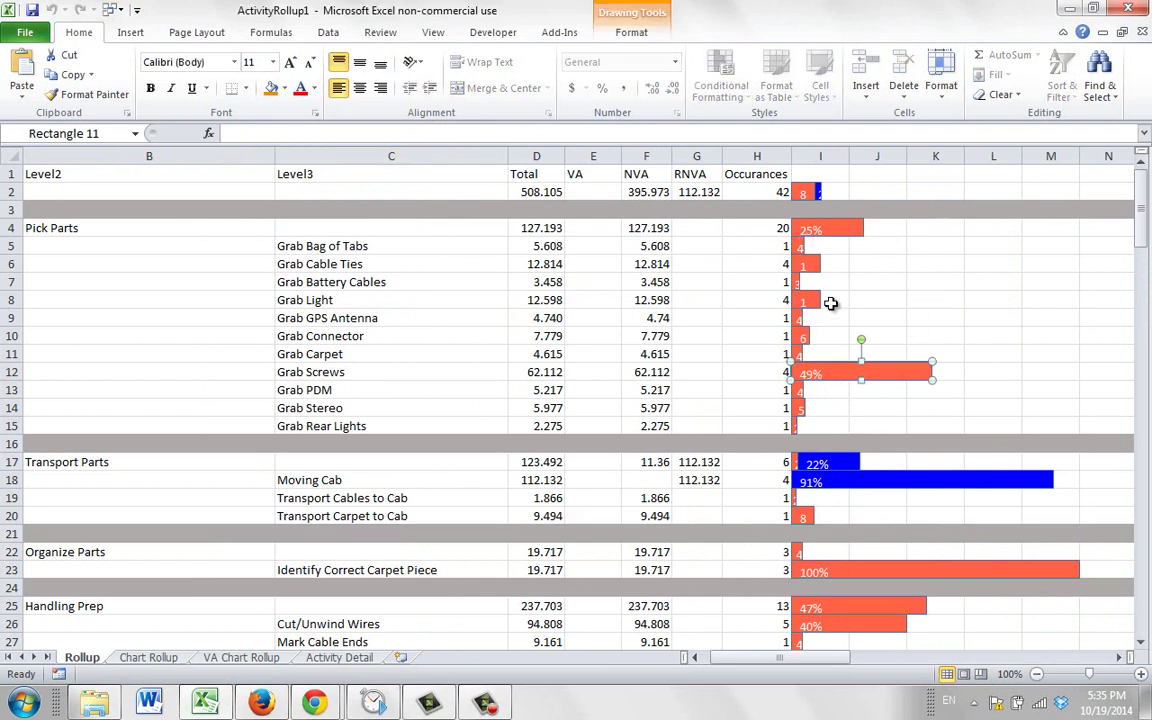
pyautogui.click(91, 462)
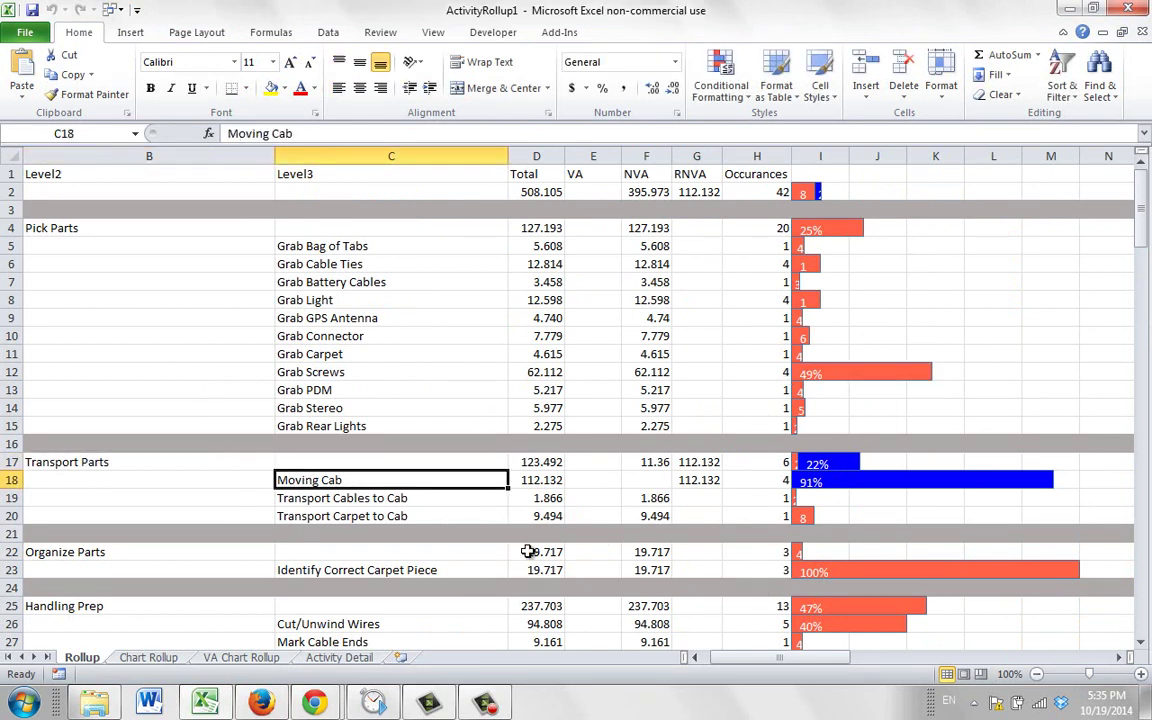
pyautogui.click(874, 483)
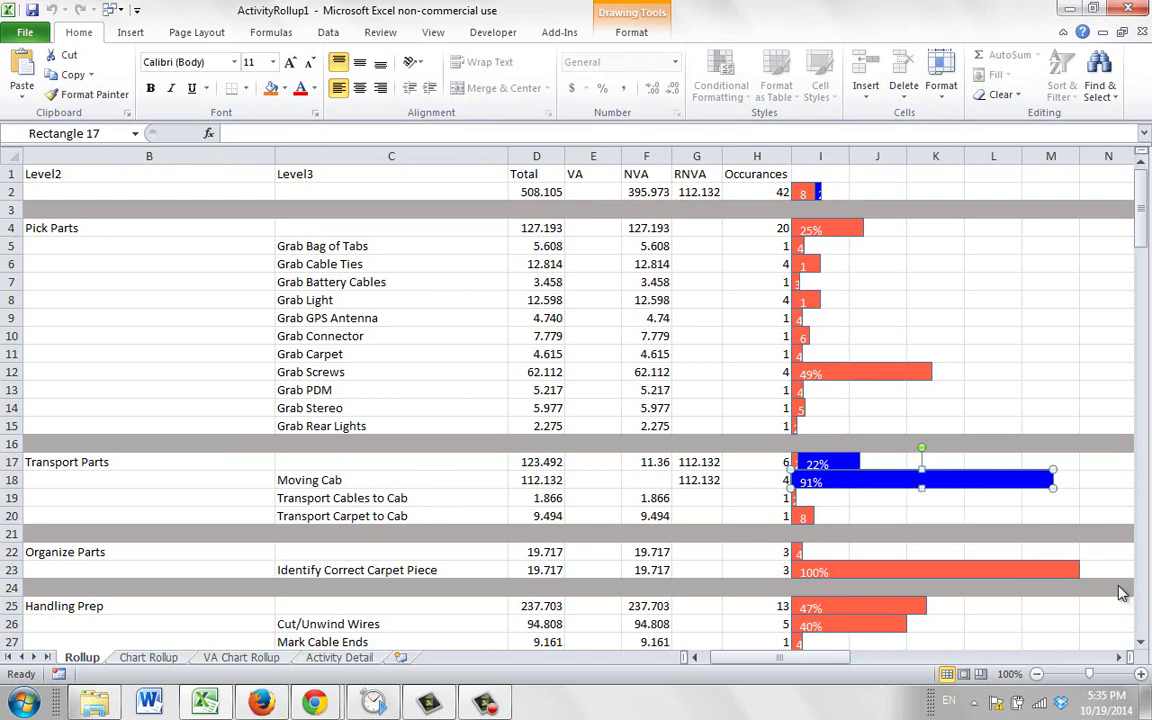
pyautogui.moveTo(1147, 238); pyautogui.dragTo(1150, 378)
pyautogui.click(148, 657)
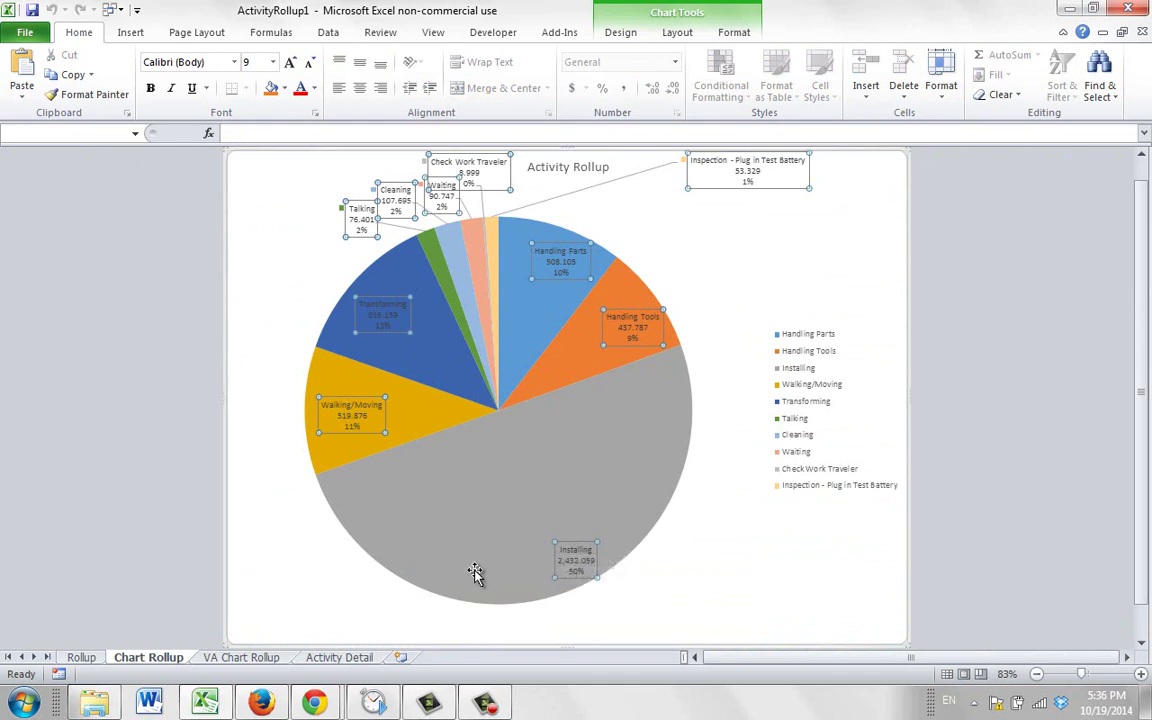
# - Drill the Activity Rollup pie into Handling Parts, then into the Pick Parts breakdown
pyautogui.moveTo(535, 522)
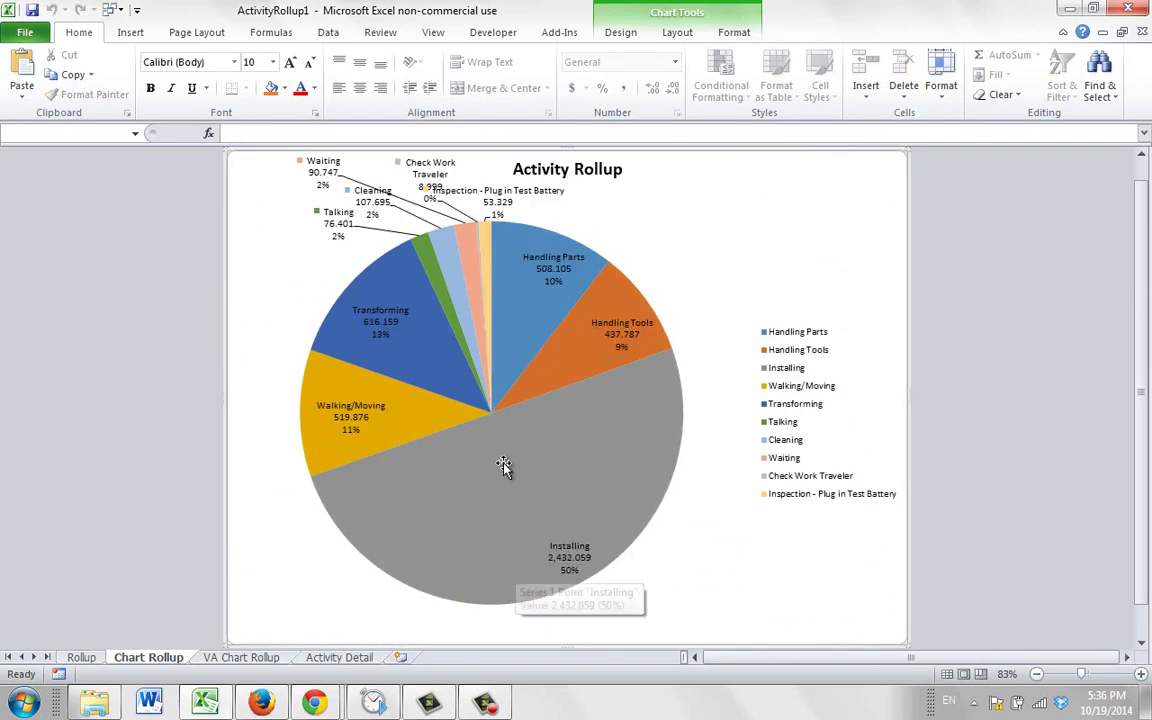
pyautogui.click(513, 318)
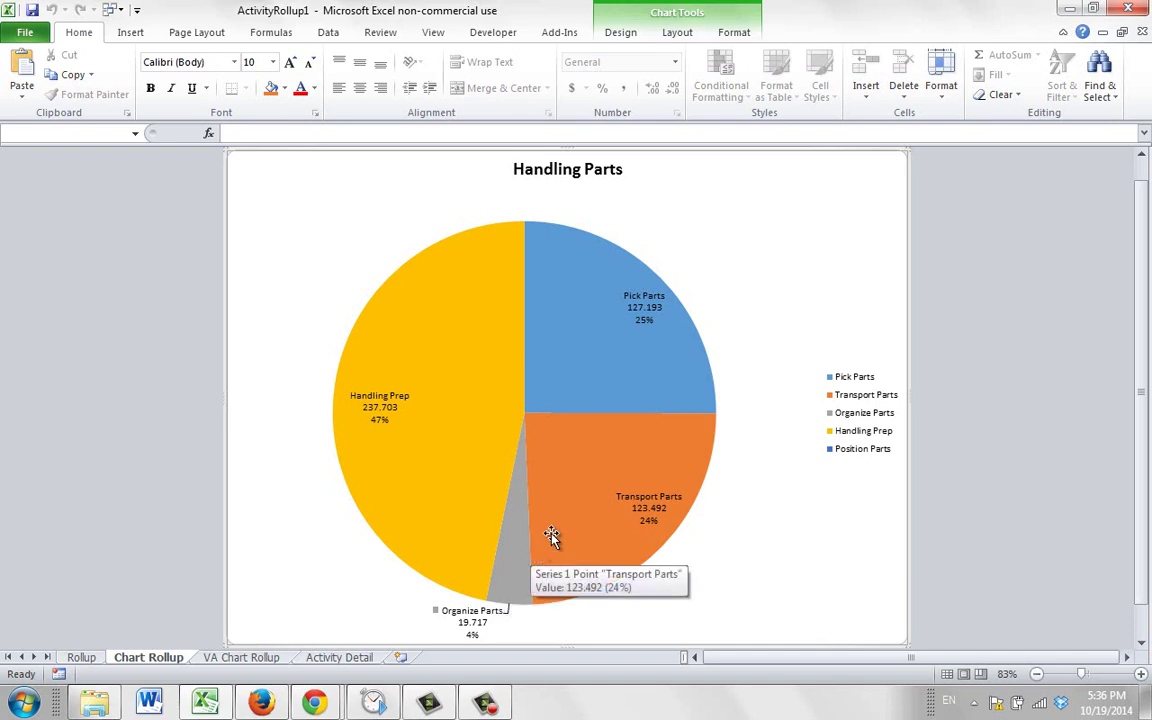
pyautogui.doubleClick(592, 327)
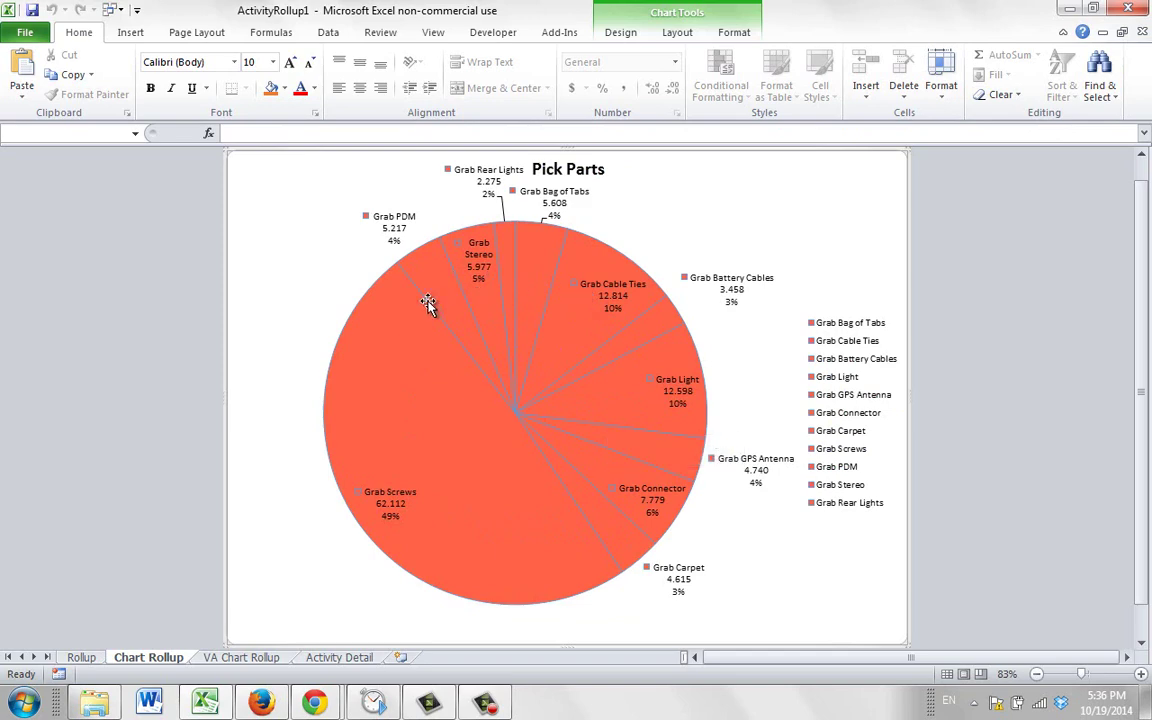
# - Jump from the Grab Screws slice to its detail rows and play the clip linked to B25
pyautogui.click(453, 458)
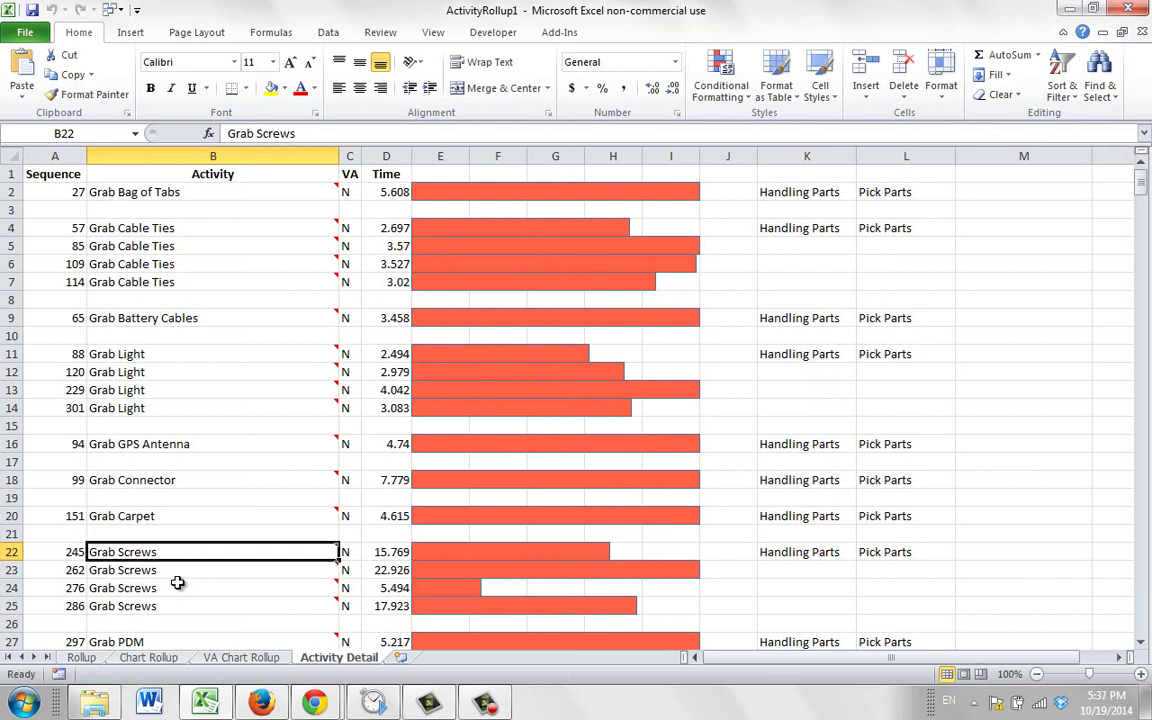
pyautogui.moveTo(178, 615)
pyautogui.doubleClick(136, 607)
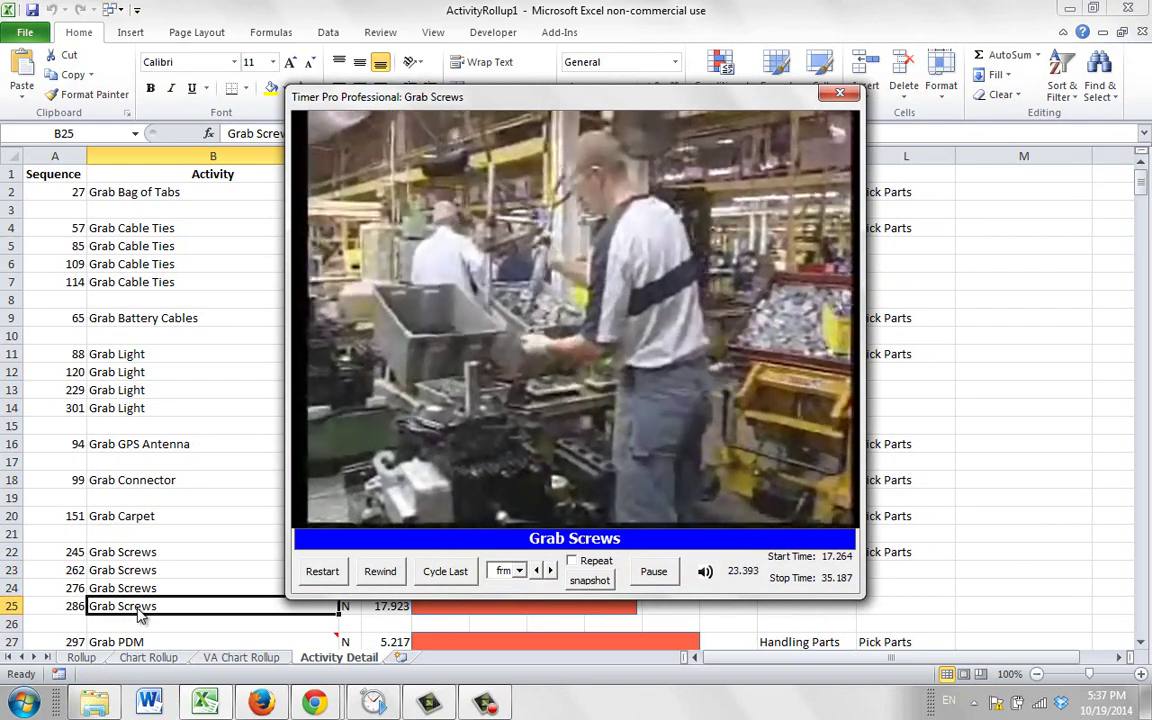
pyautogui.doubleClick(140, 612)
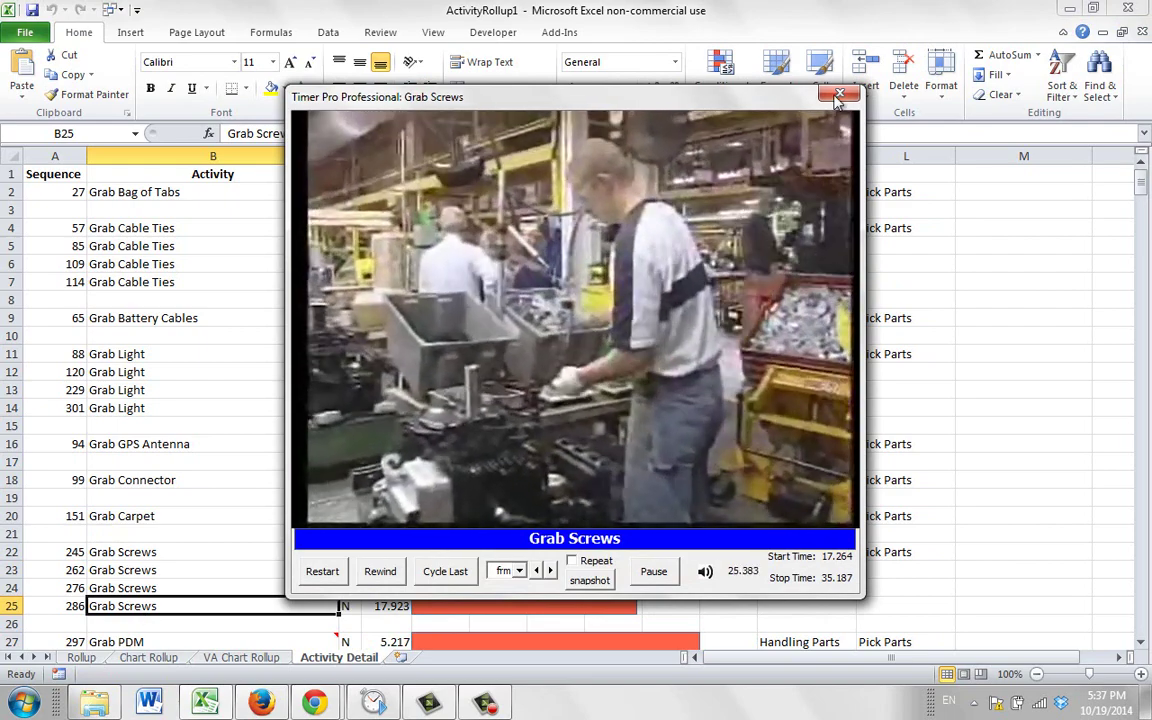
pyautogui.click(838, 101)
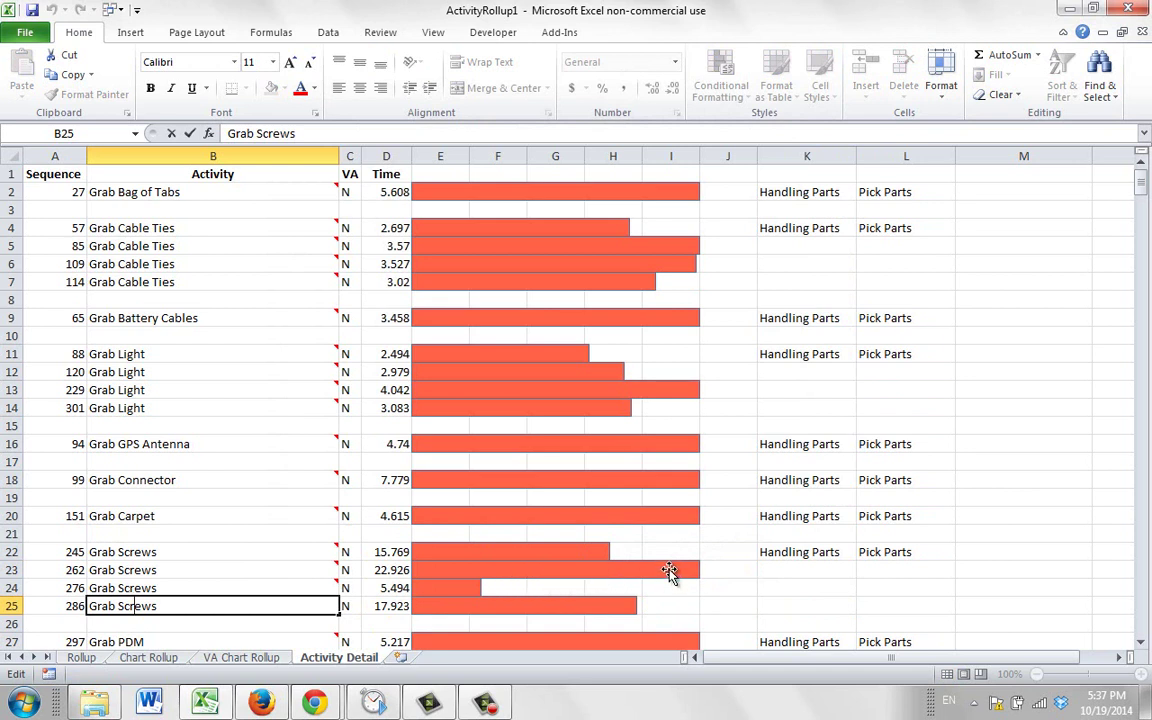
# - Replay the Grab Screws clip (17.264–35.187) from cell B25 and close the player
pyautogui.moveTo(280, 579)
pyautogui.click(278, 537)
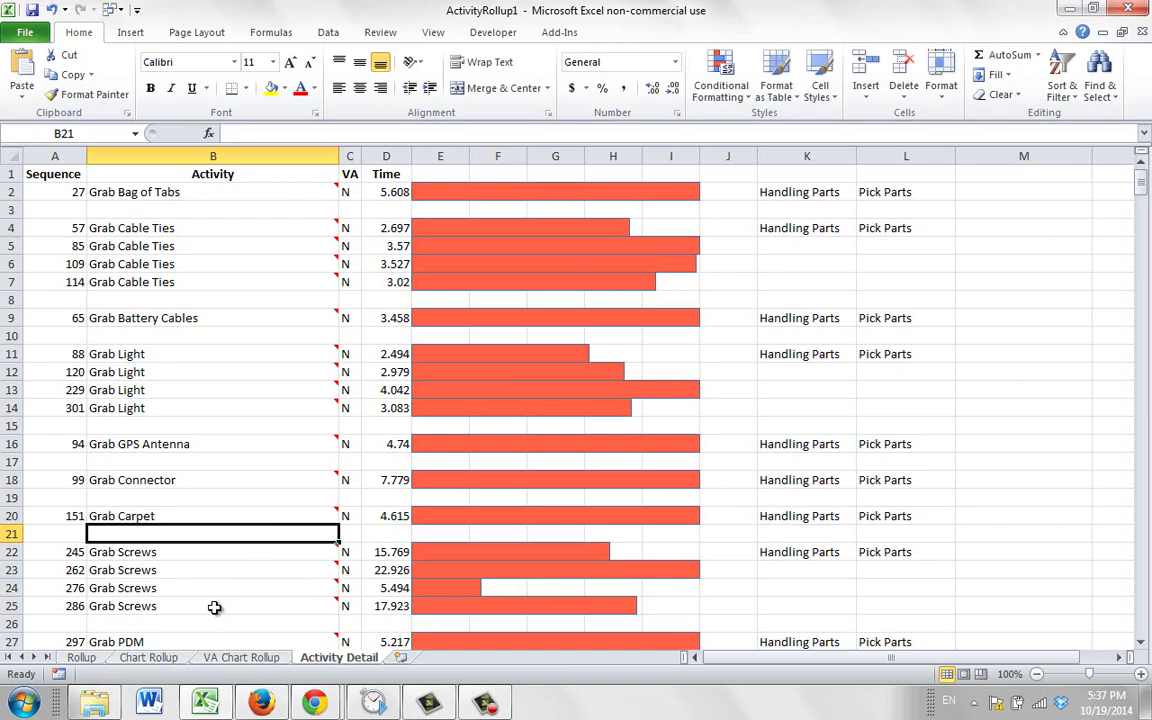
pyautogui.click(215, 611)
pyautogui.doubleClick(215, 611)
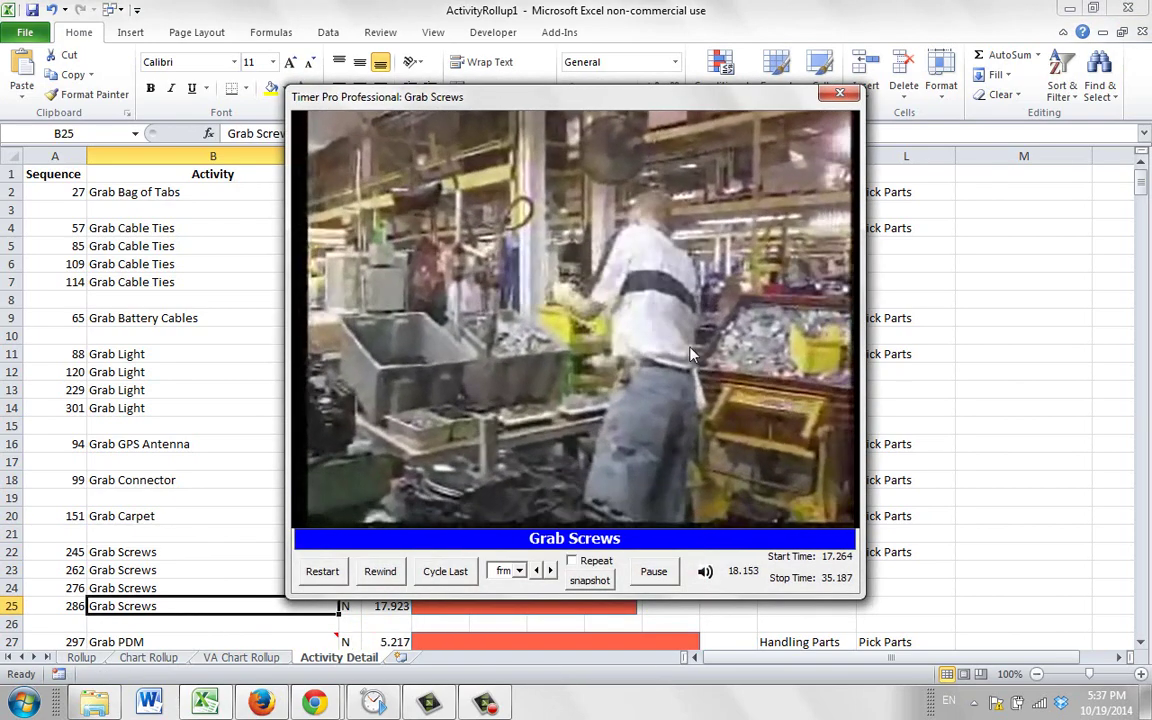
pyautogui.click(839, 94)
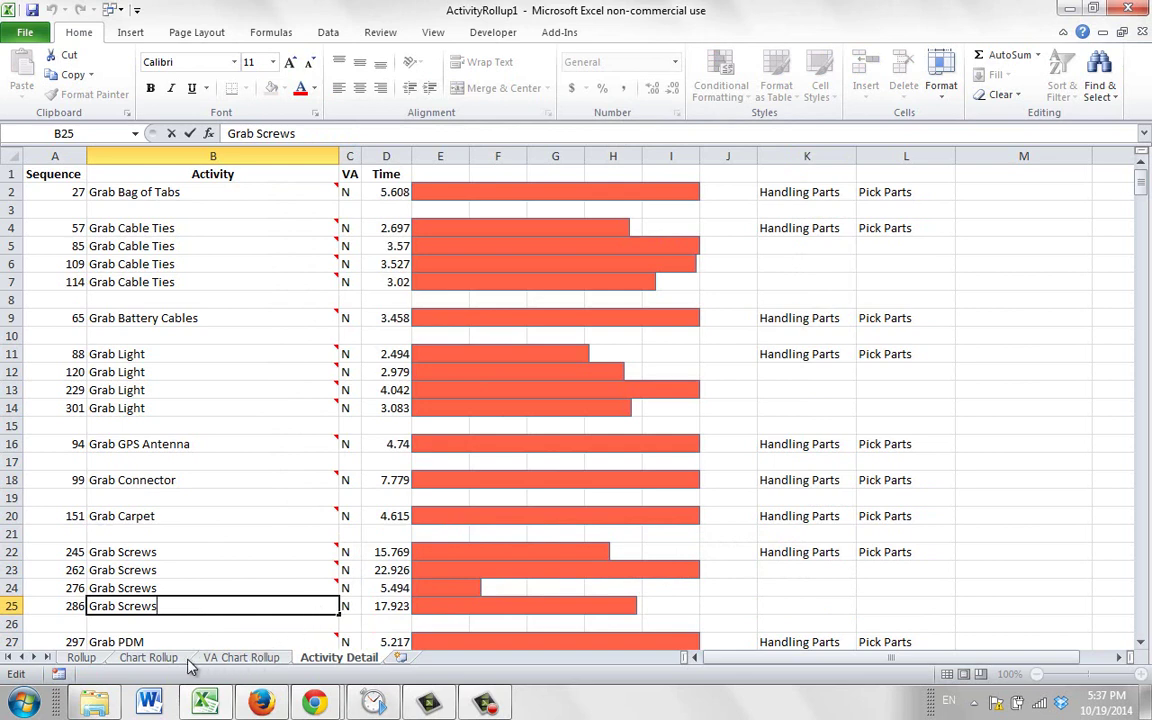
pyautogui.click(150, 658)
pyautogui.click(296, 605)
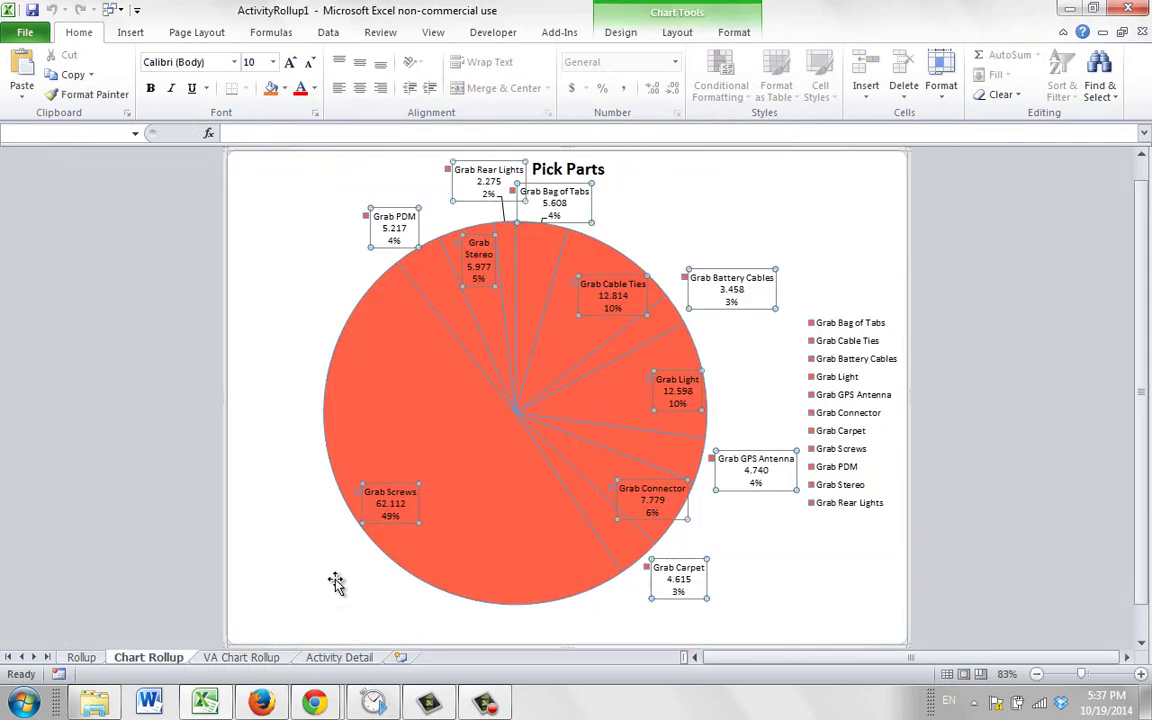
pyautogui.click(557, 336)
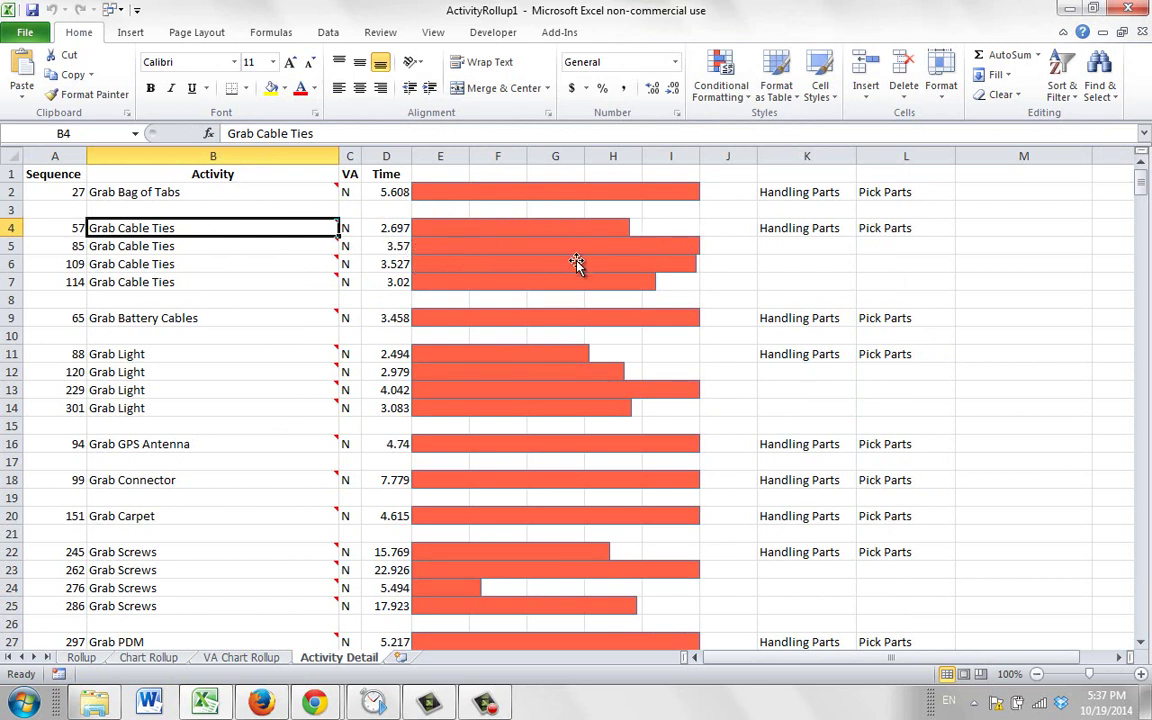
pyautogui.click(401, 246)
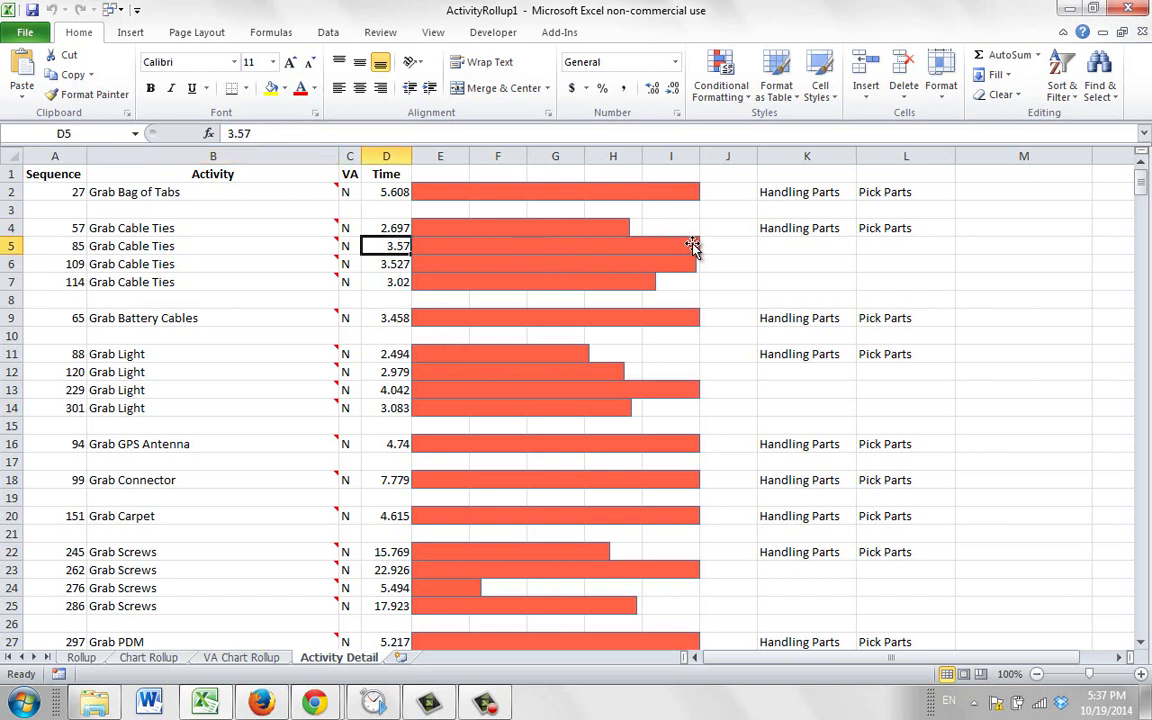
pyautogui.click(392, 391)
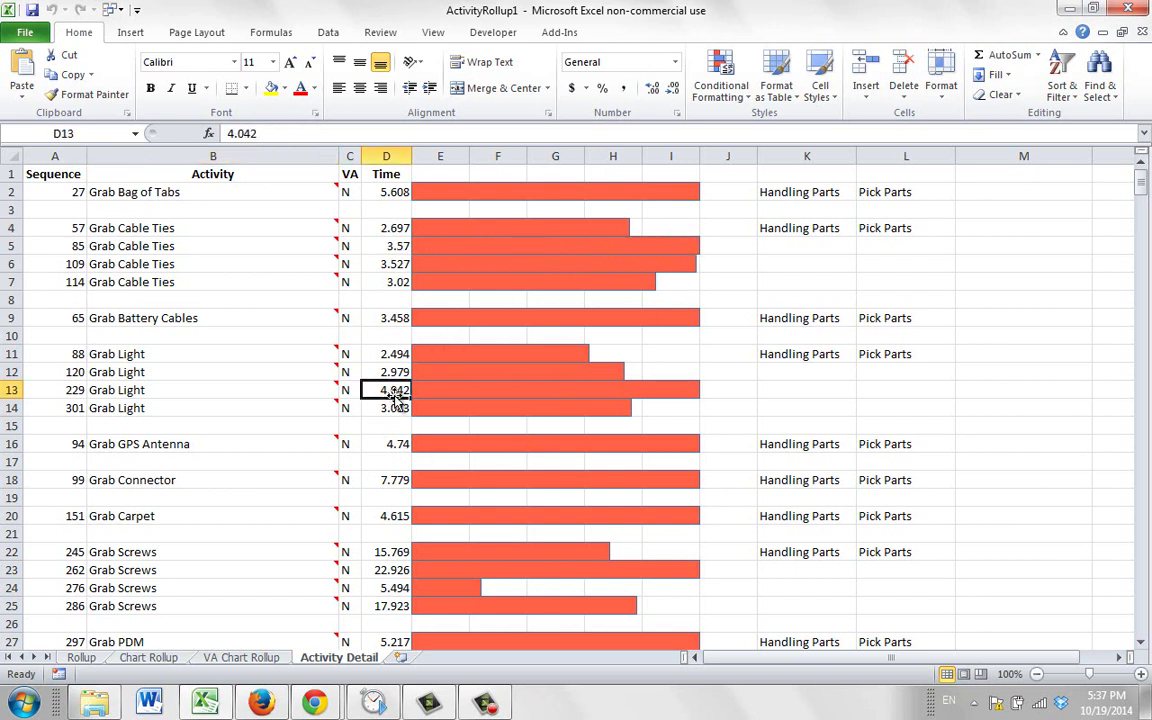
pyautogui.click(385, 572)
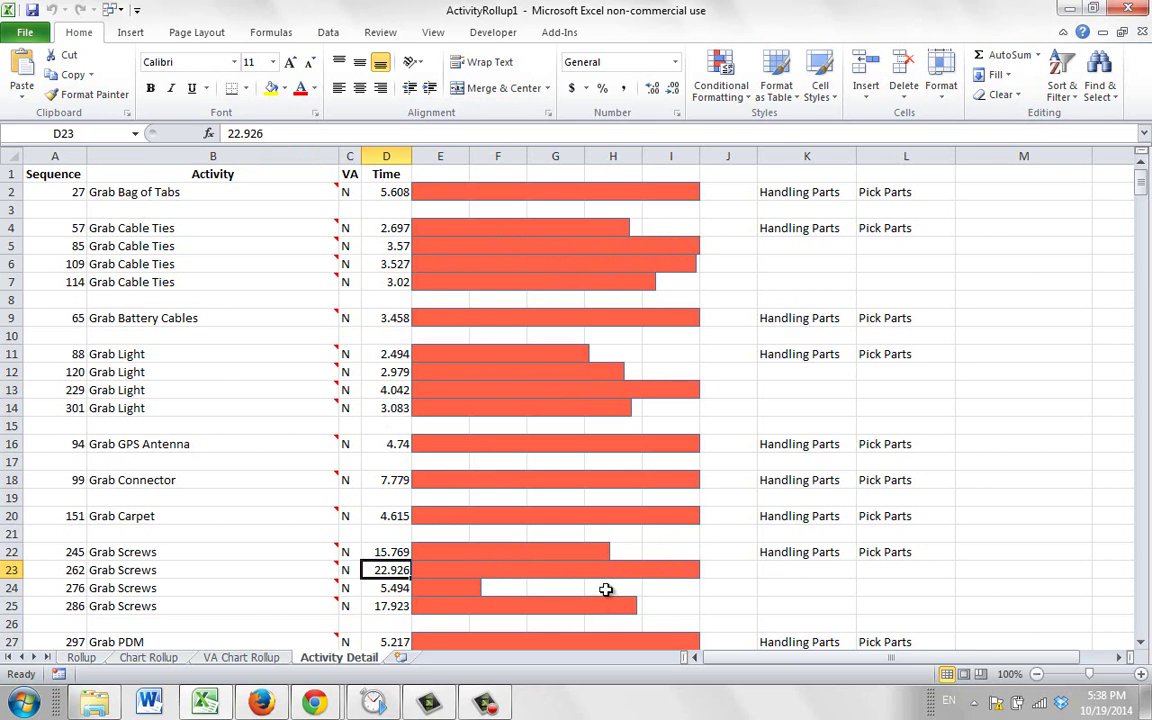
# - Back out of the Pick Parts pie to the top-level Activity Rollup chart
pyautogui.click(148, 659)
pyautogui.click(328, 592)
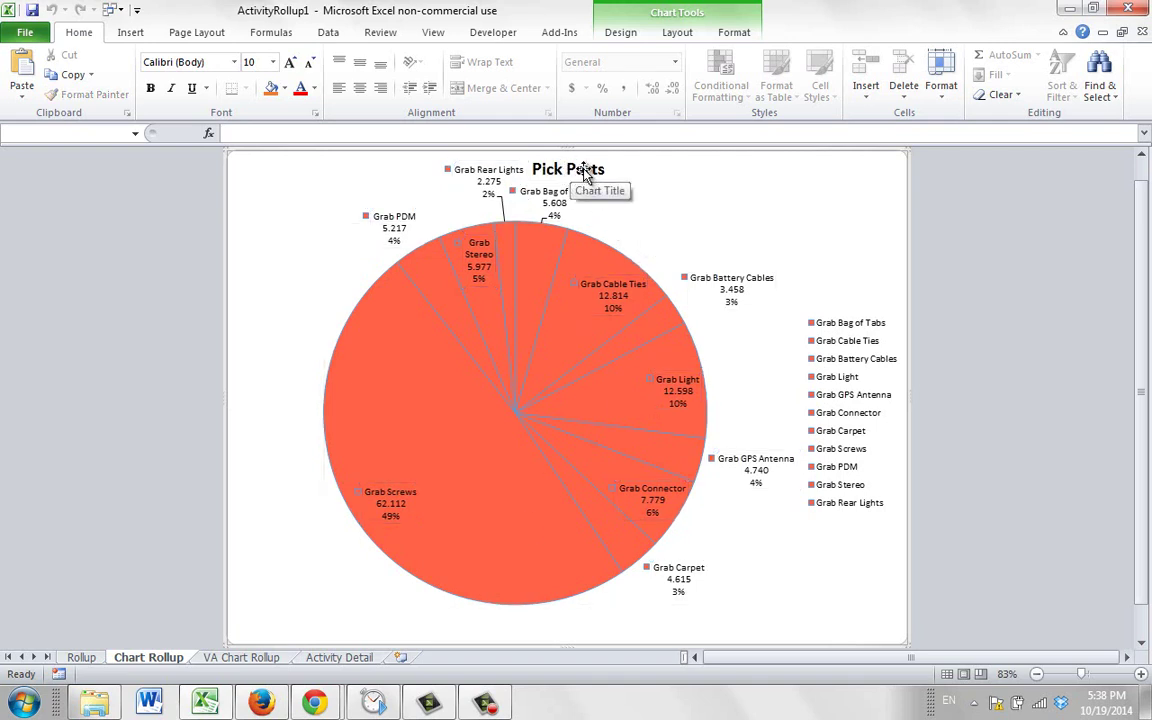
pyautogui.press('Delete')
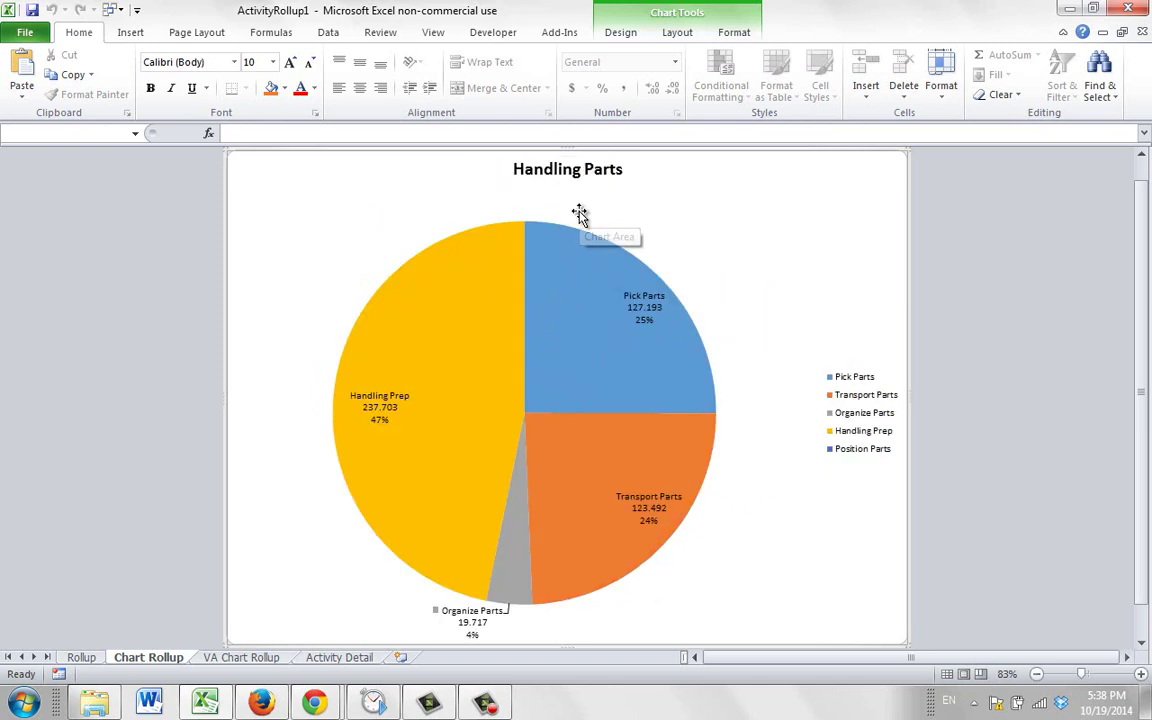
pyautogui.press('Delete')
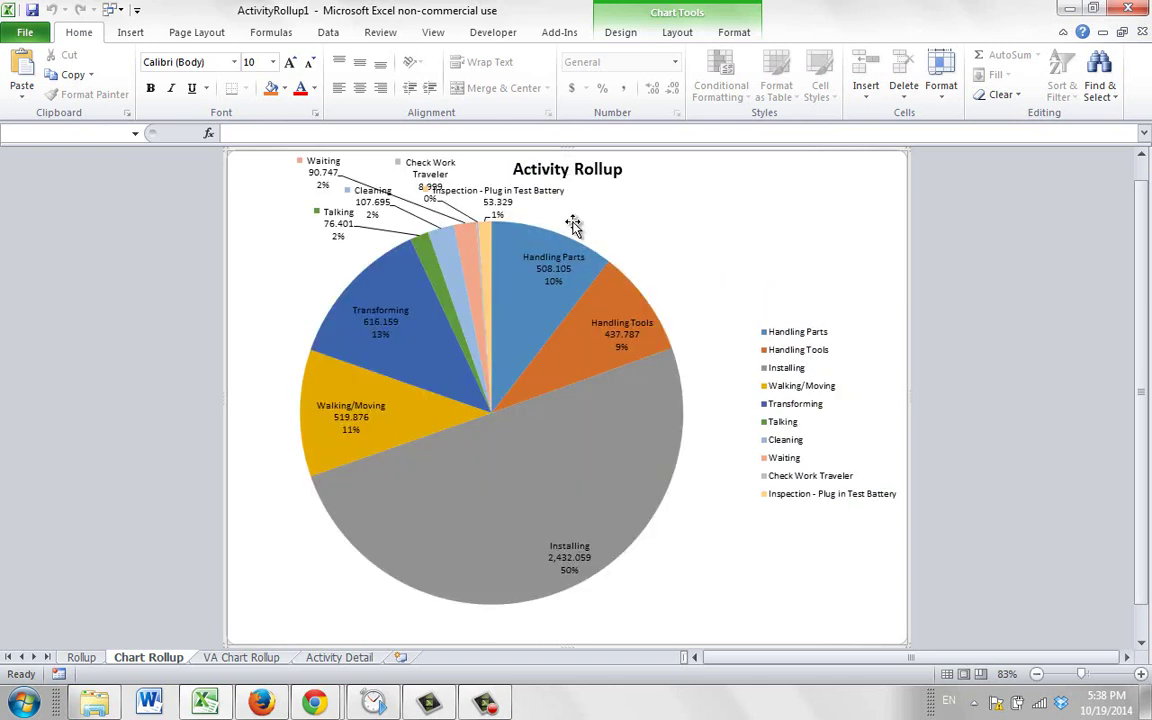
# - Drill through the Installing slice into the Installation Prep breakdown pie
pyautogui.click(532, 486)
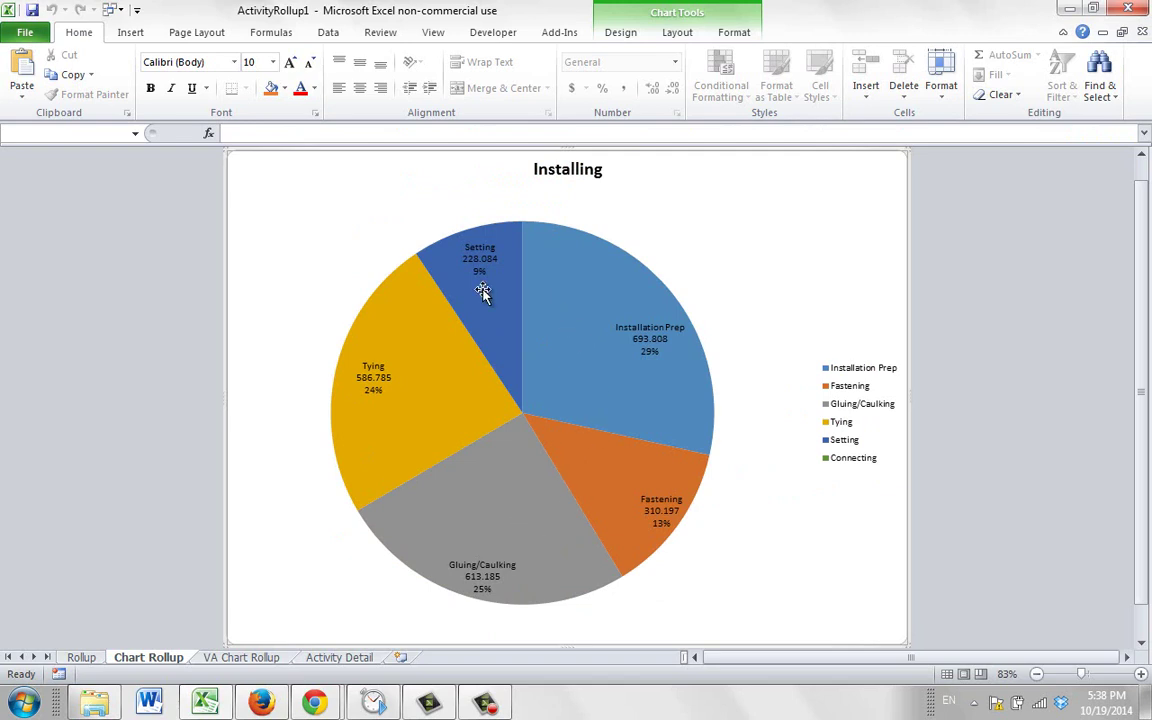
pyautogui.click(578, 360)
pyautogui.click(578, 360)
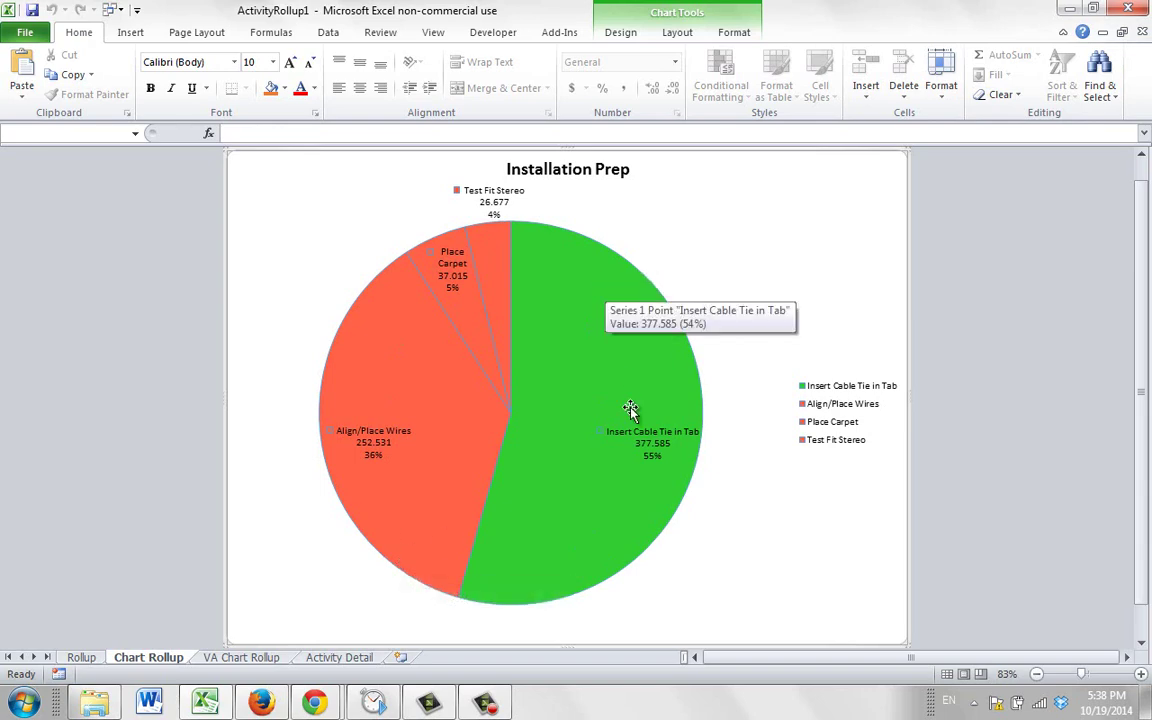
pyautogui.moveTo(516, 555)
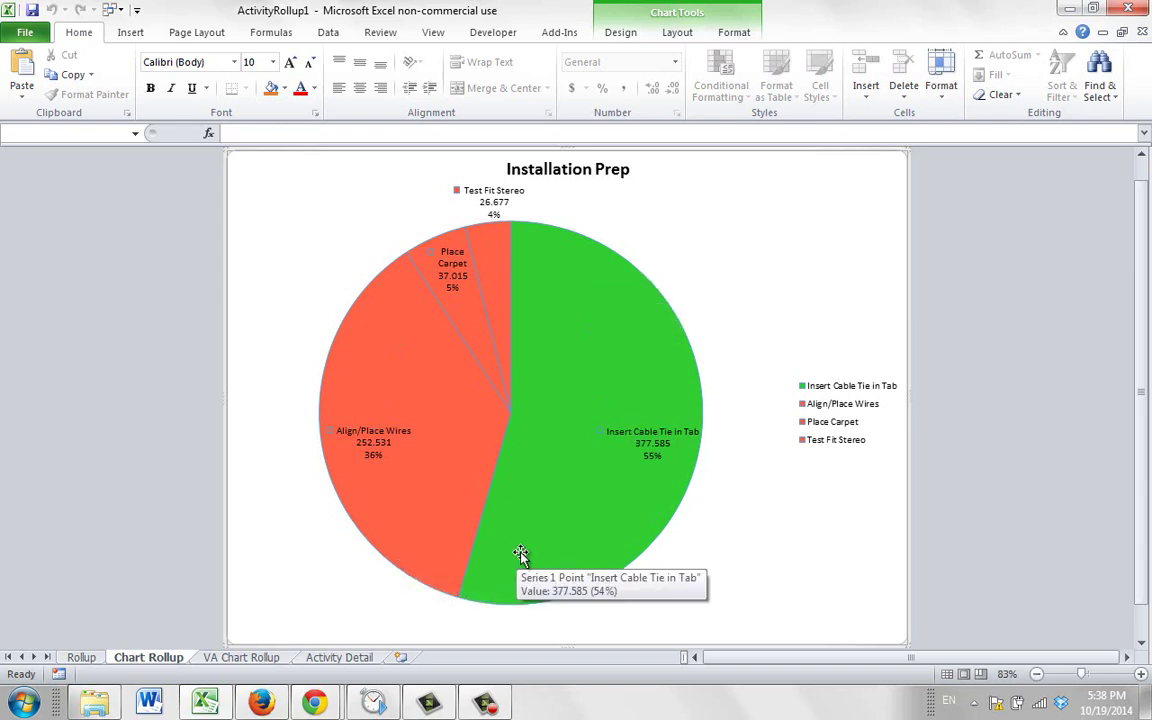
pyautogui.click(578, 392)
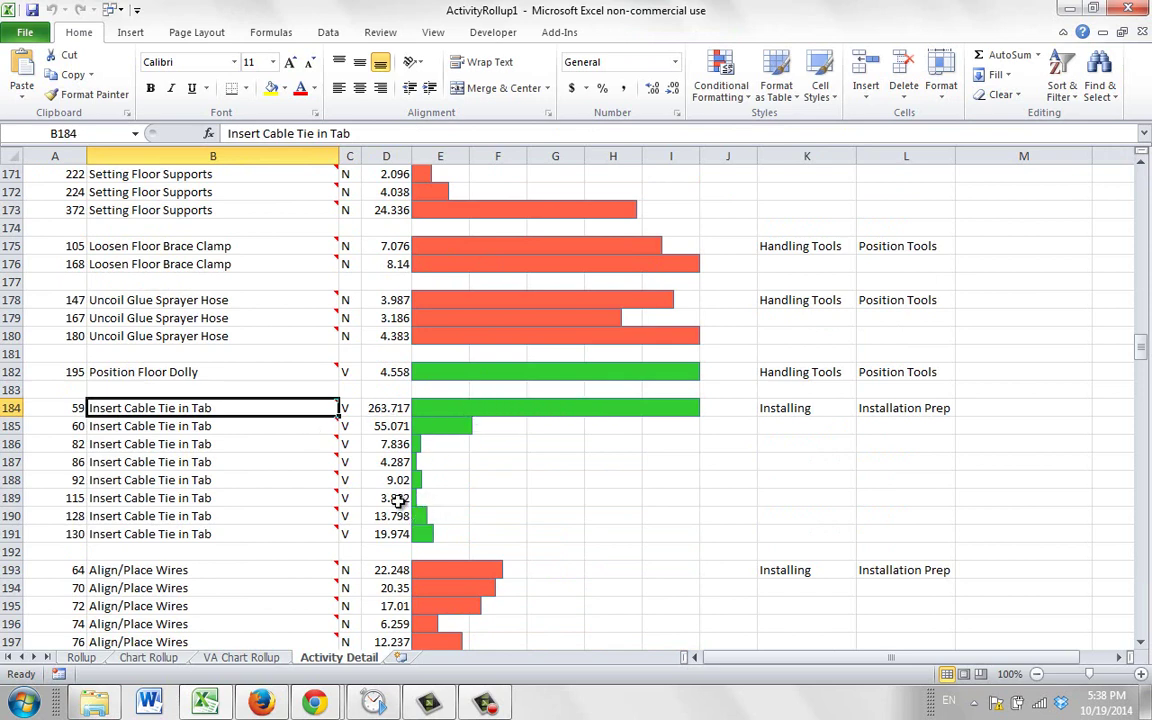
pyautogui.click(150, 658)
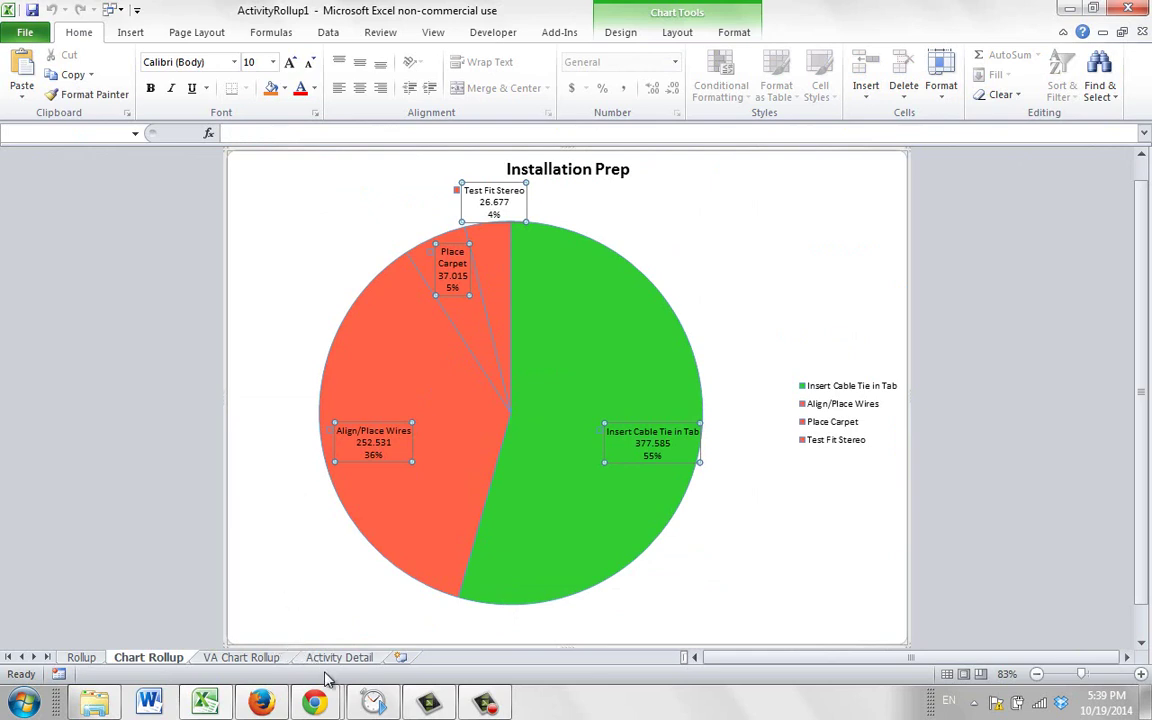
# - Drill the VA Chart Rollup pie via Non Value Added, Handling Parts, Pick Parts to Grab Screws
pyautogui.click(243, 658)
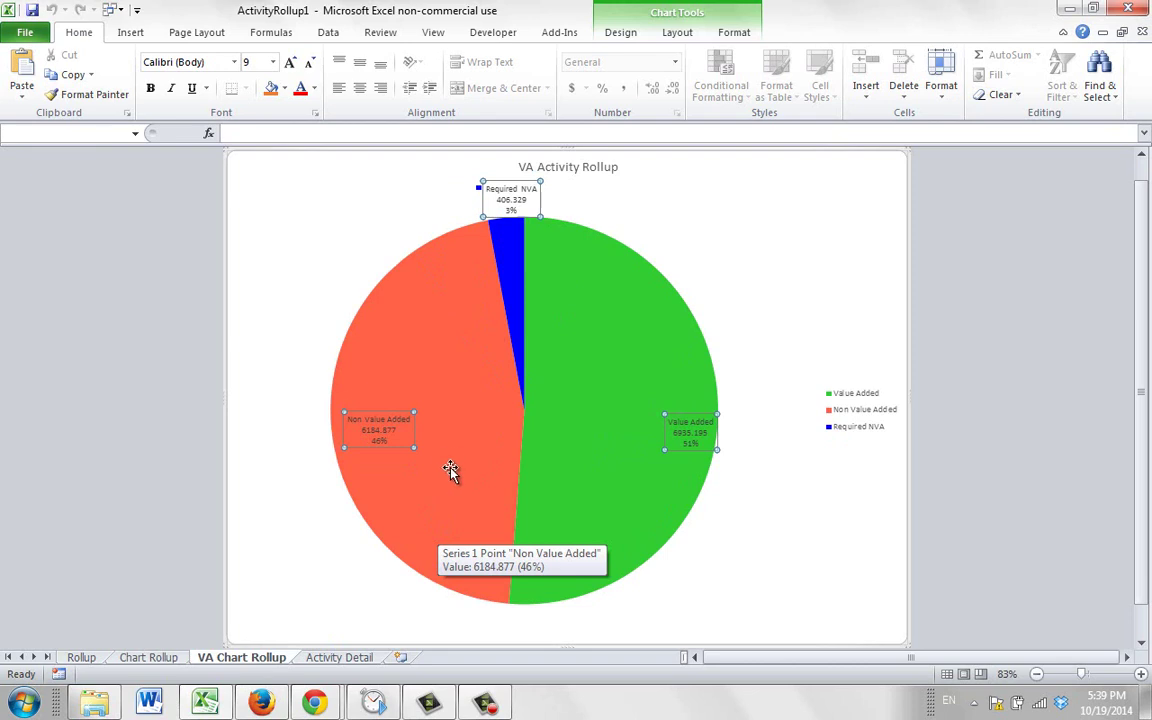
pyautogui.click(460, 420)
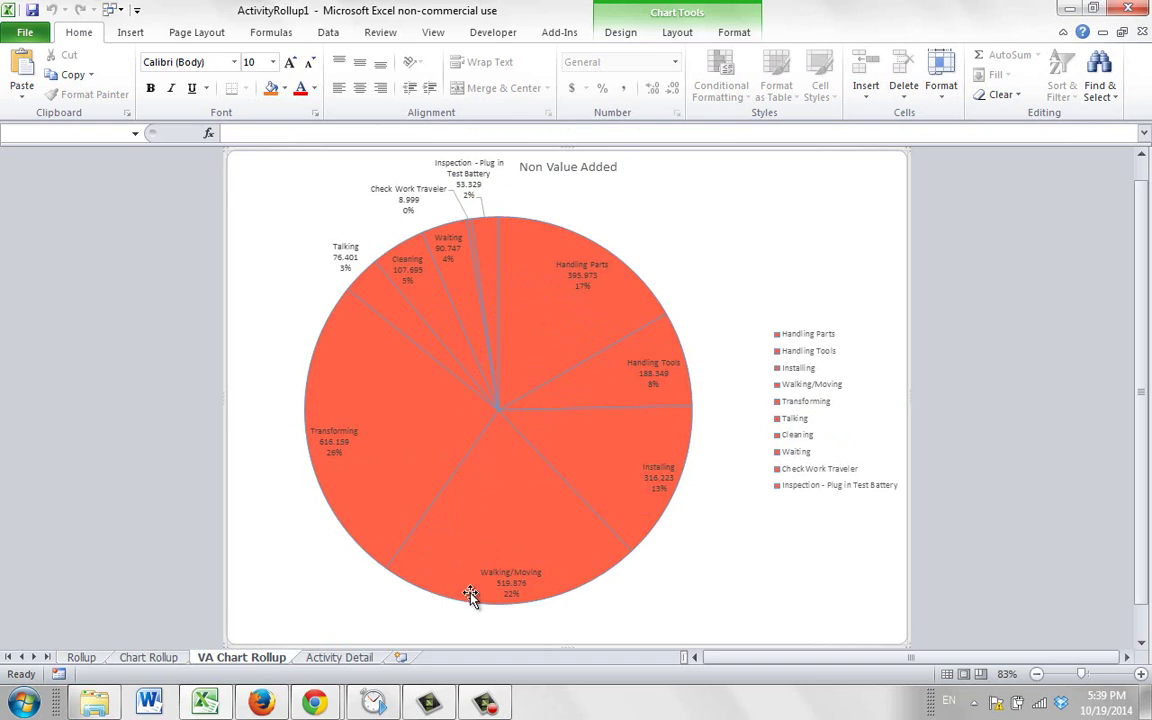
pyautogui.moveTo(471, 594)
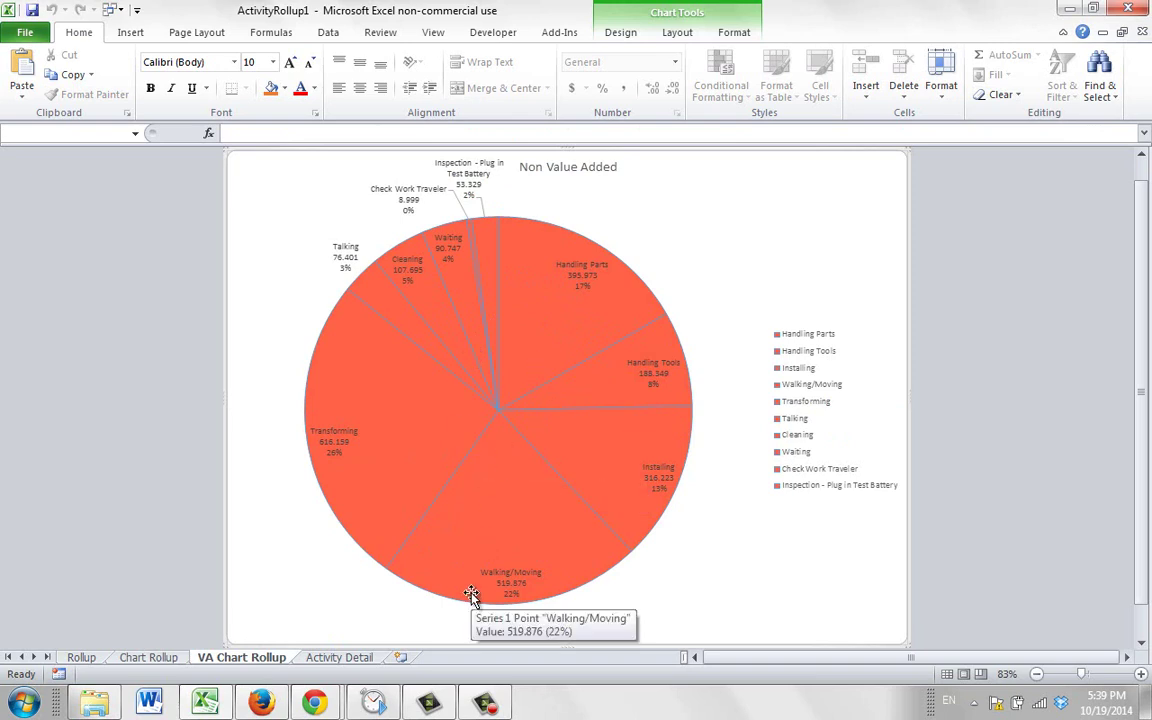
pyautogui.click(555, 318)
pyautogui.click(555, 318)
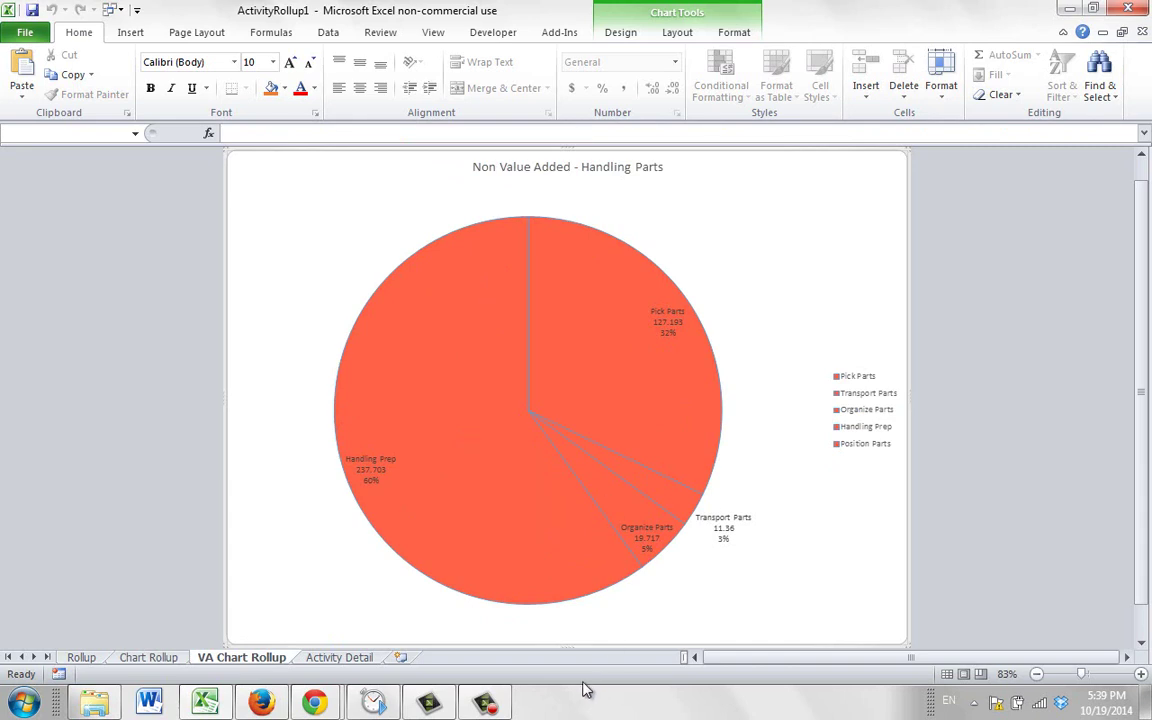
pyautogui.click(607, 391)
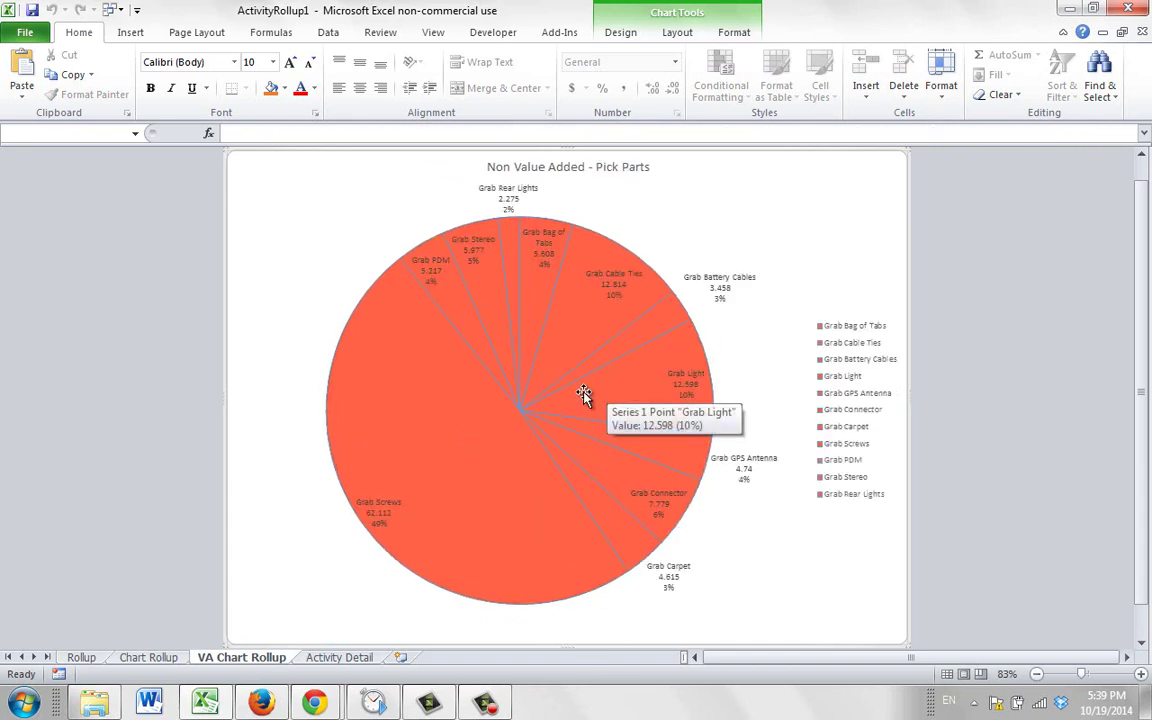
pyautogui.click(437, 494)
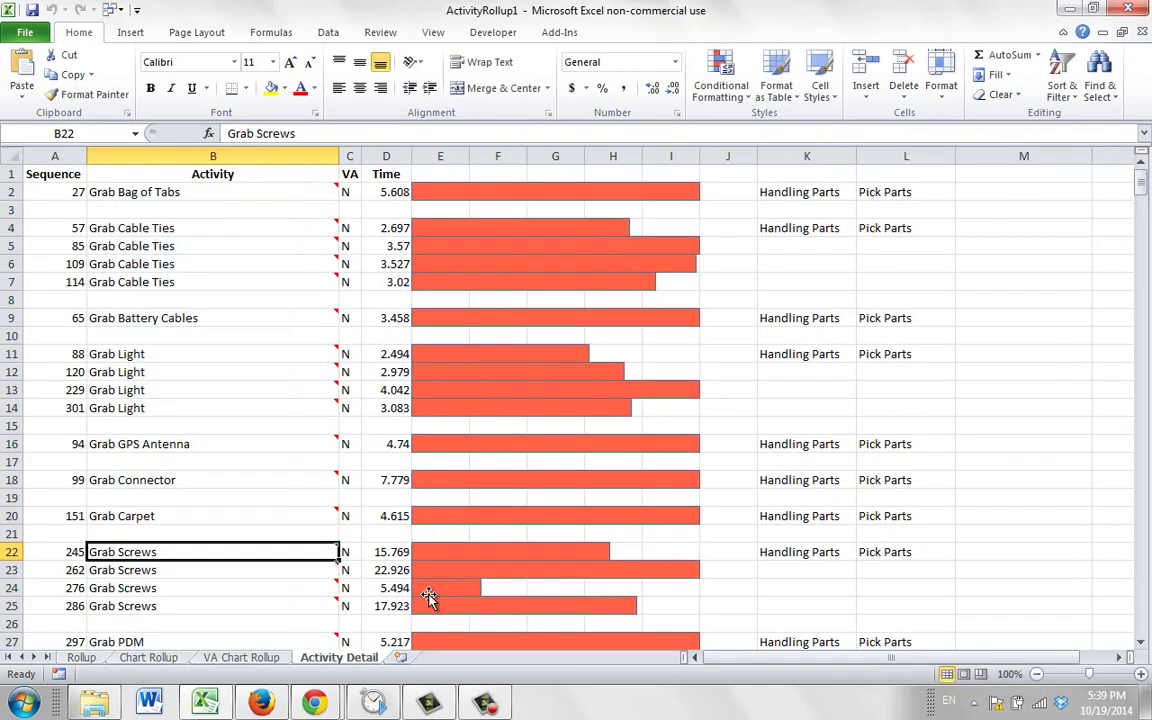
# - Play the Timer Pro clip linked to the last Grab Screws entry in B25, then close it
pyautogui.click(181, 608)
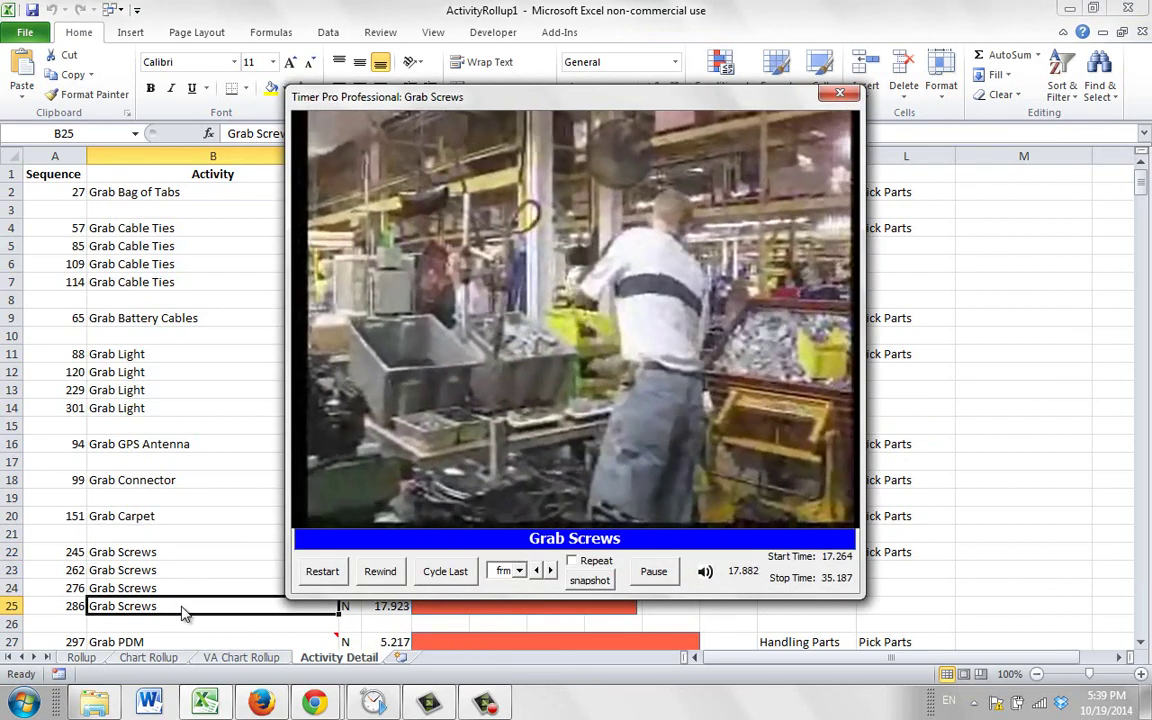
pyautogui.click(839, 96)
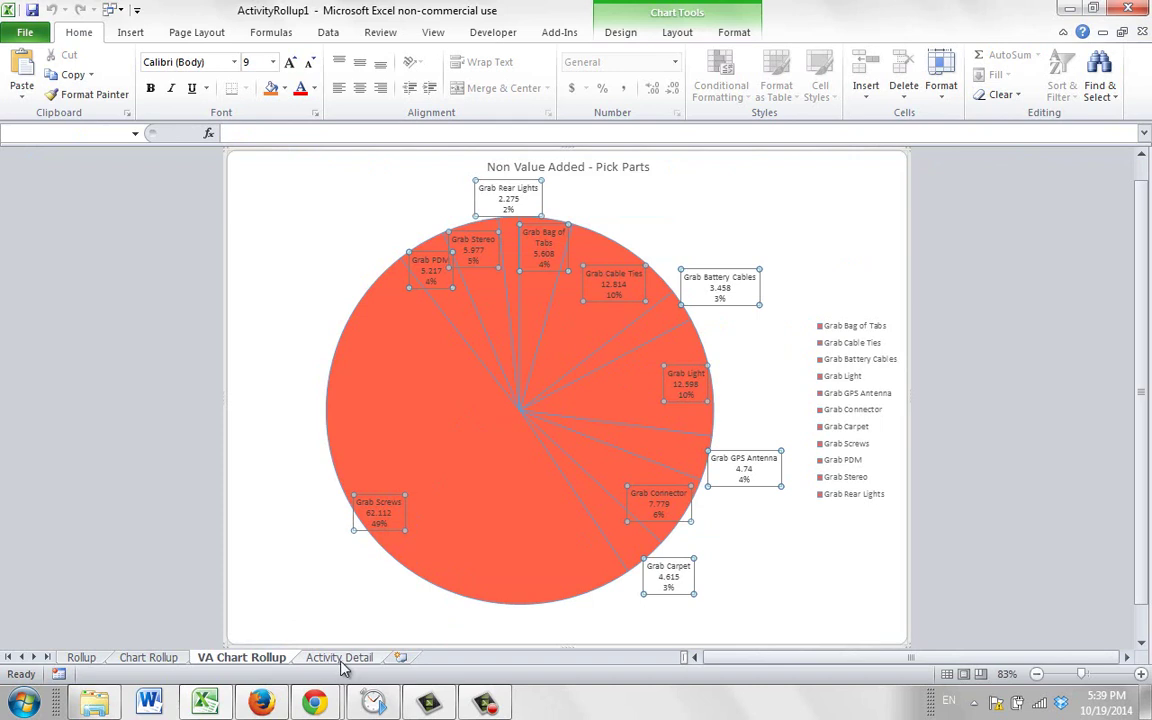
pyautogui.moveTo(620, 391)
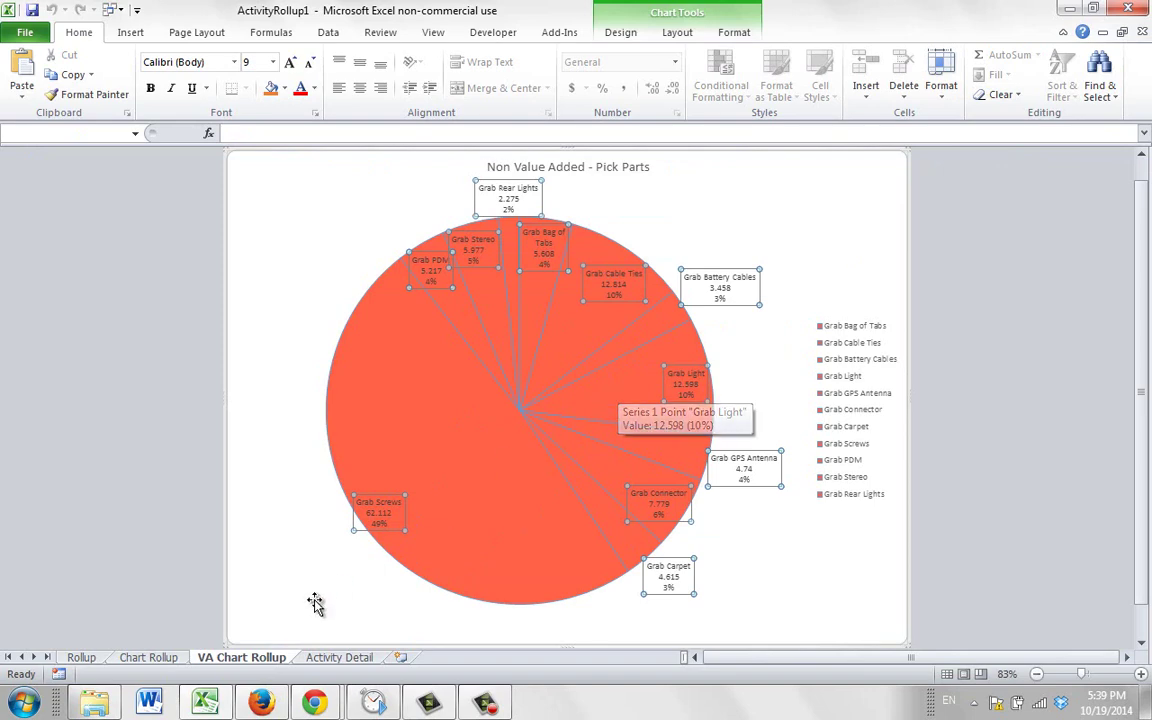
pyautogui.click(681, 386)
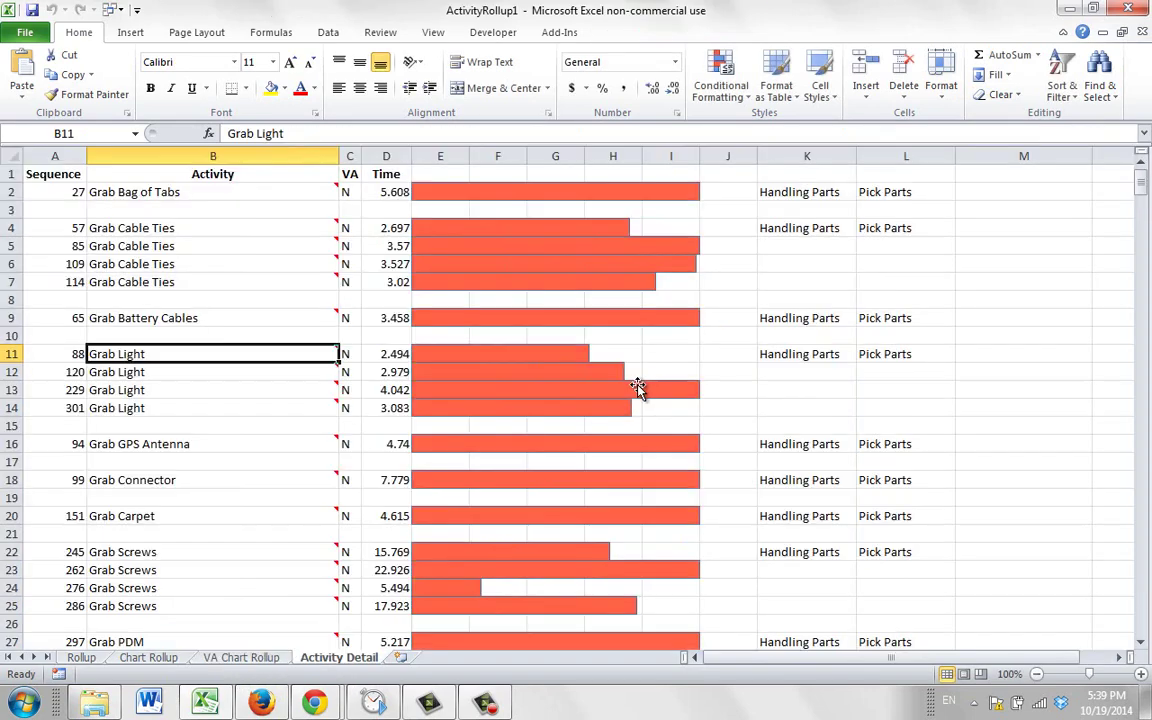
pyautogui.moveTo(164, 355)
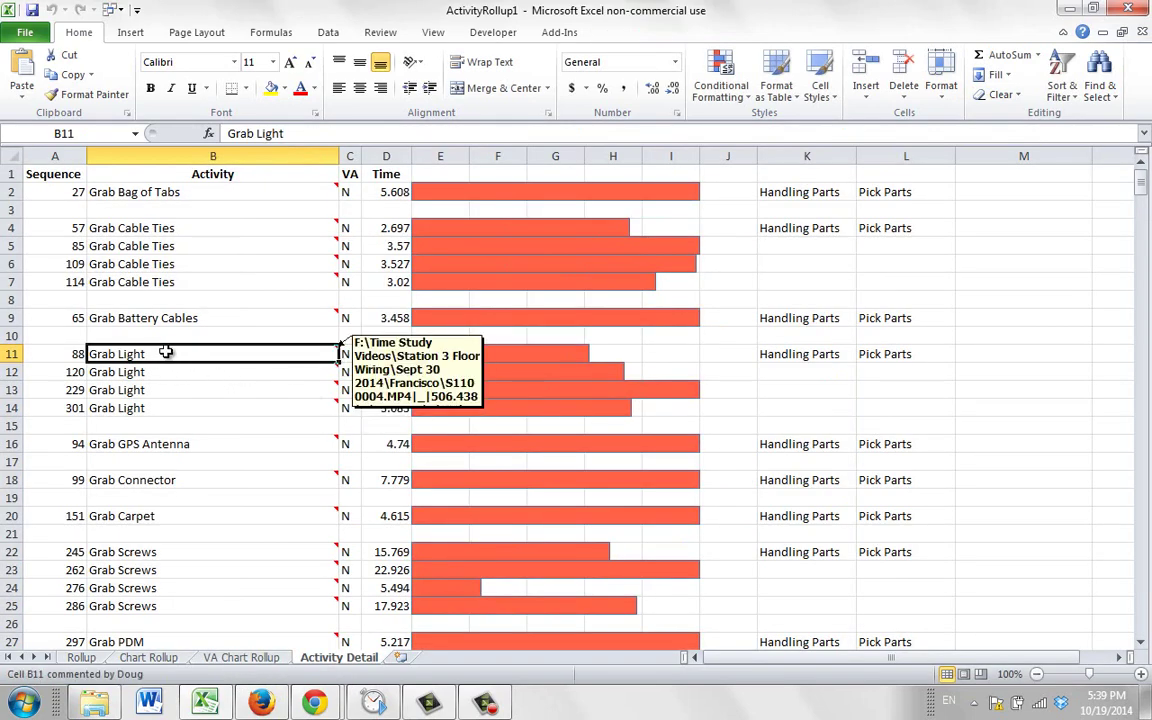
pyautogui.moveTo(164, 360); pyautogui.dragTo(175, 399)
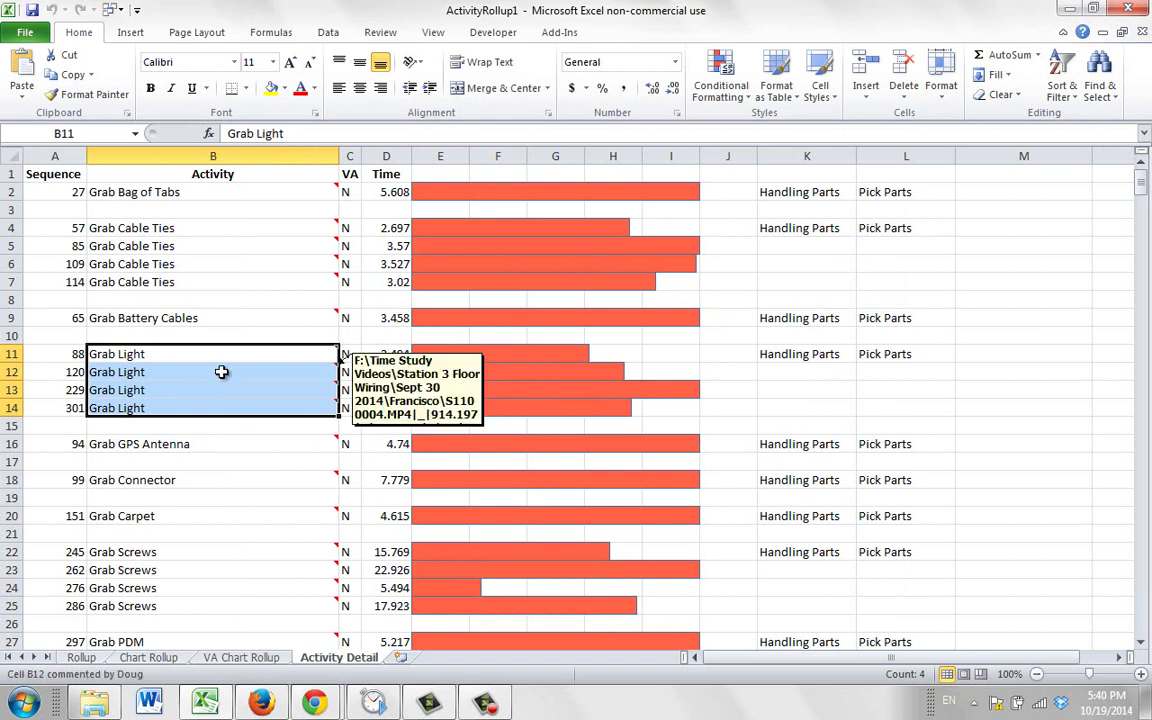
pyautogui.click(75, 350)
pyautogui.click(75, 373)
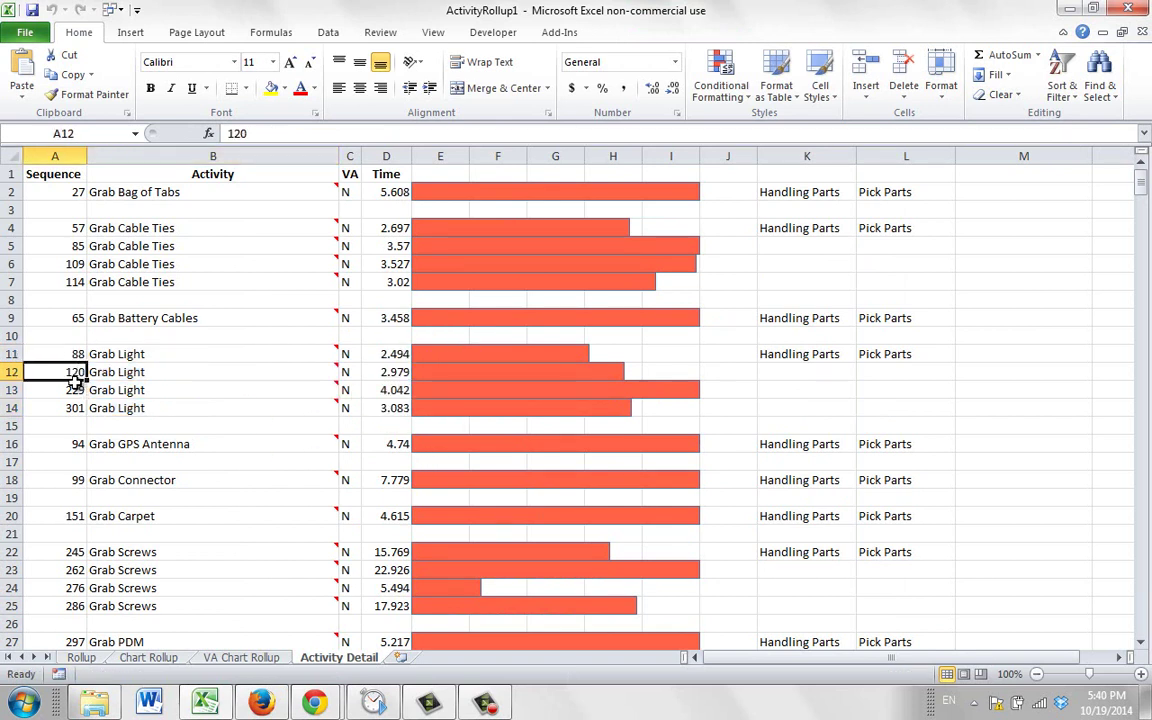
pyautogui.click(68, 389)
pyautogui.press('Down')
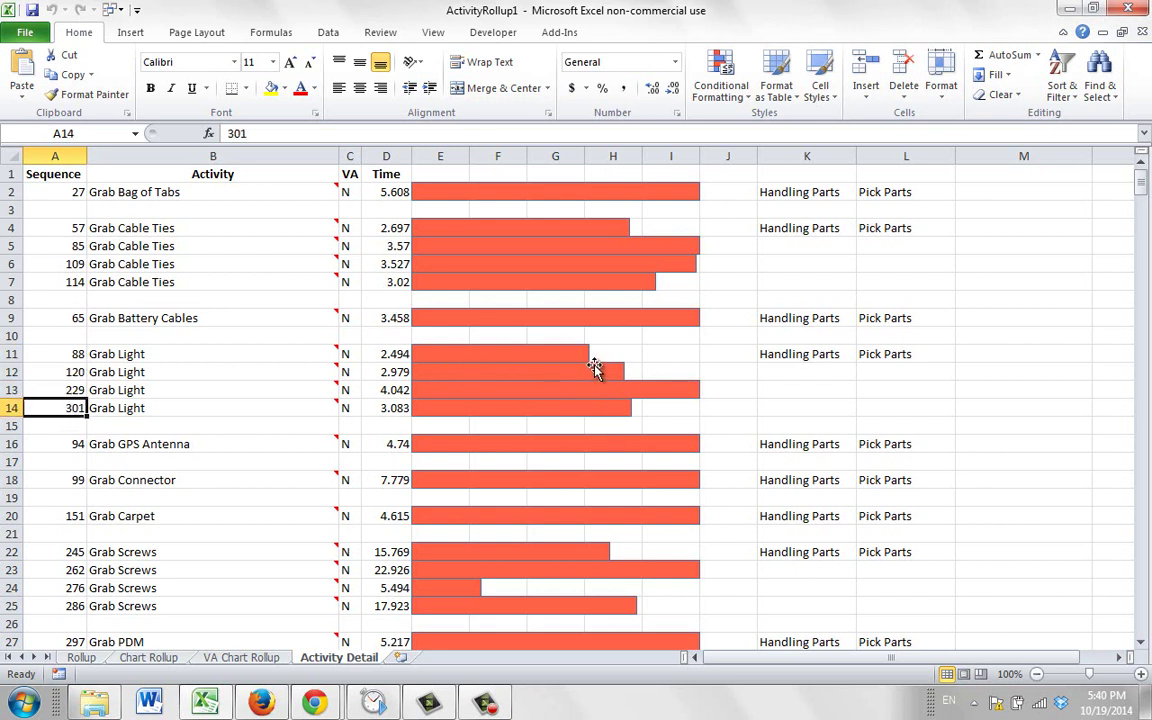
pyautogui.click(248, 658)
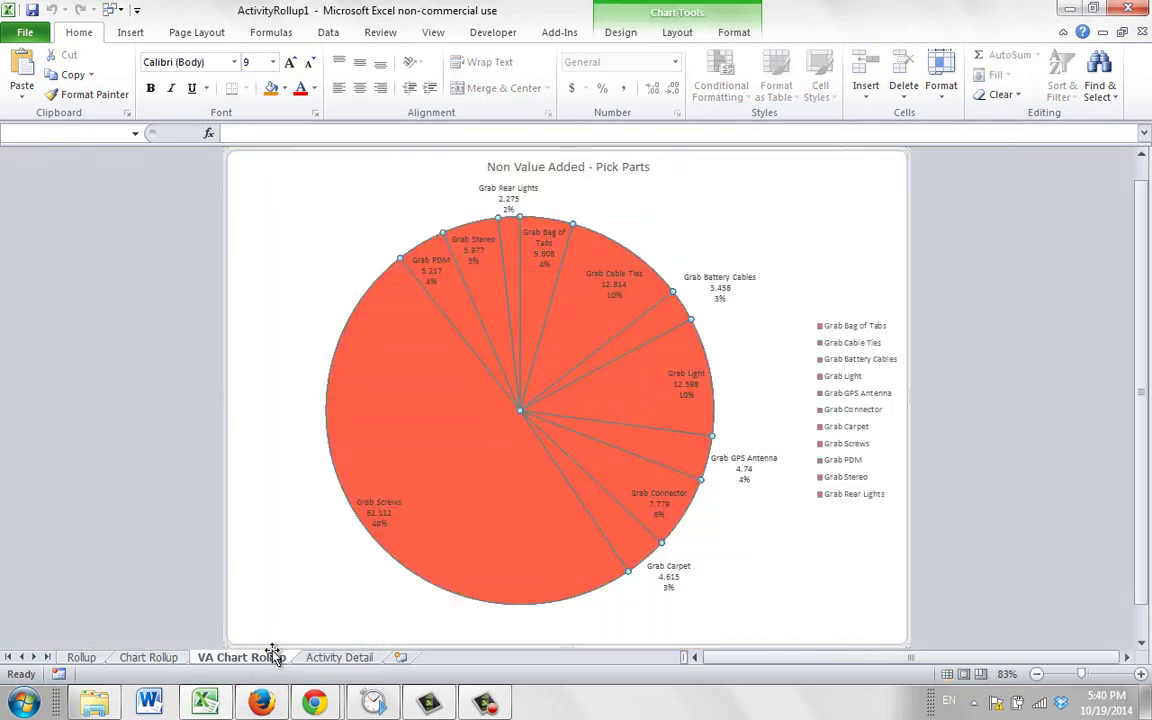
# - Climb from Pick Parts via Non Value Added to the VA Activity Rollup pie (Value Added 51%)
pyautogui.moveTo(468, 455)
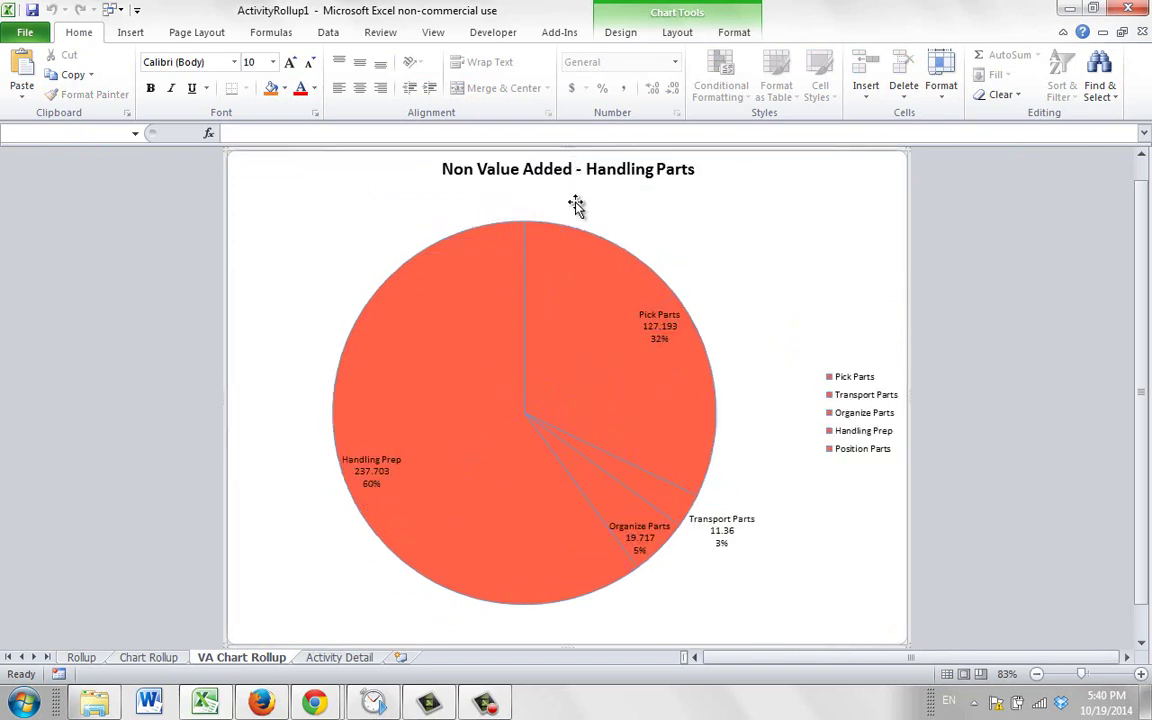
pyautogui.click(566, 178)
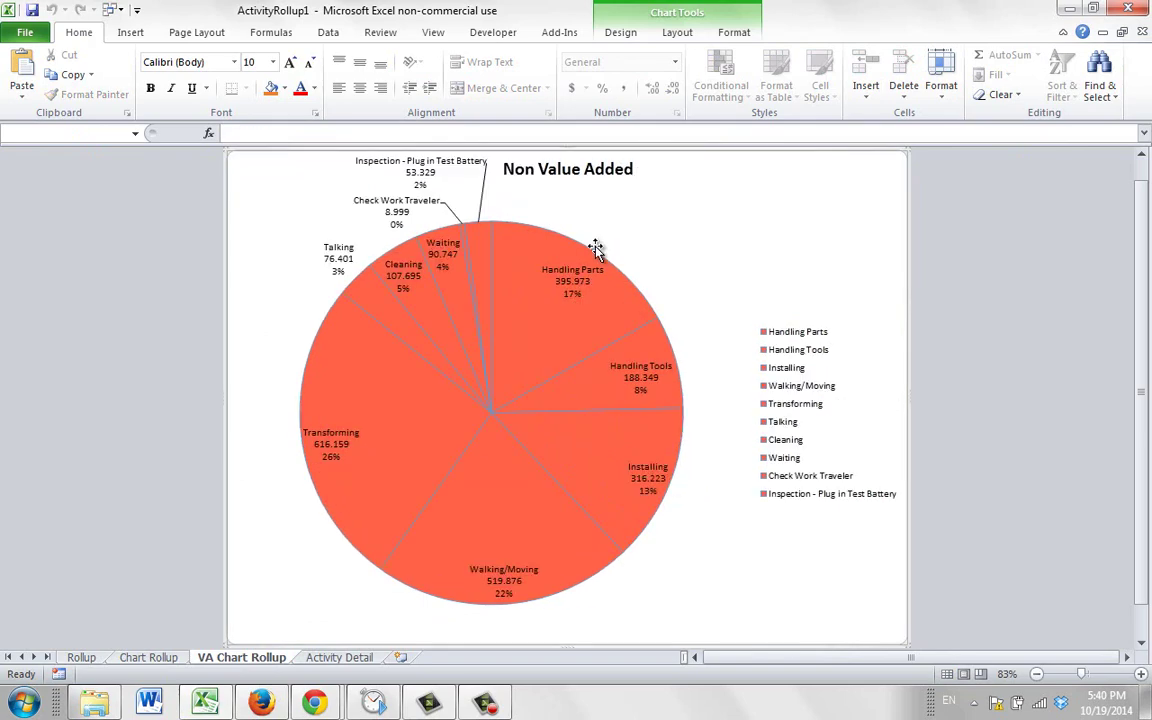
pyautogui.click(551, 183)
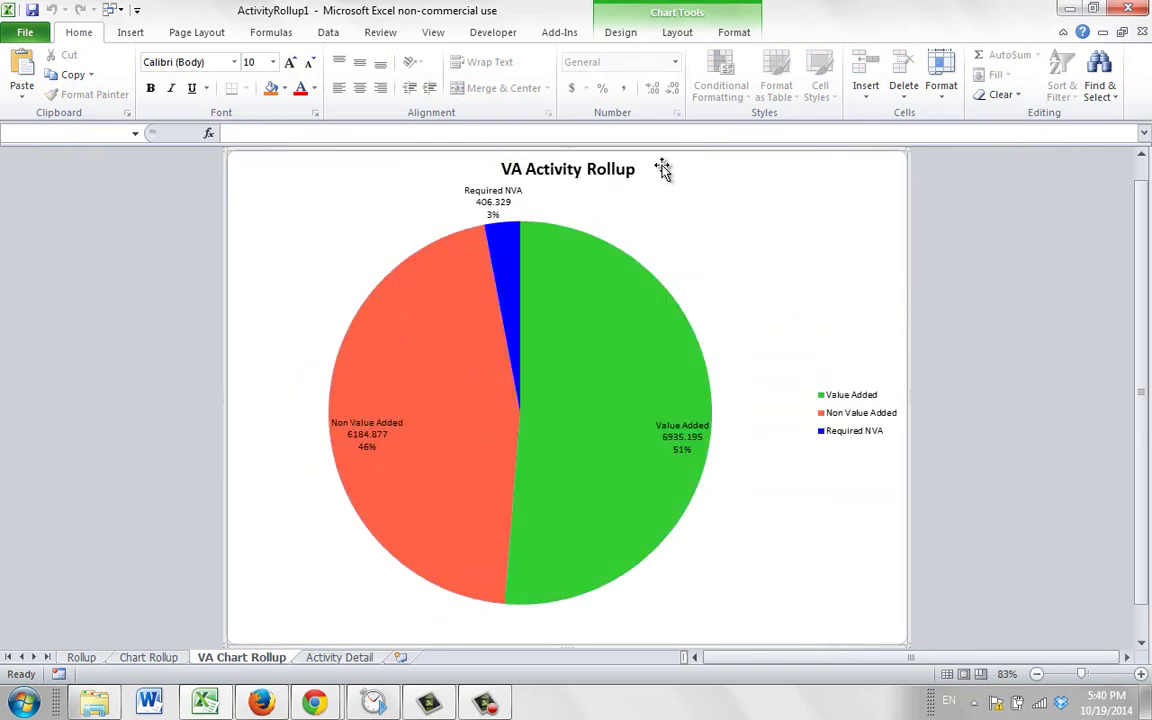